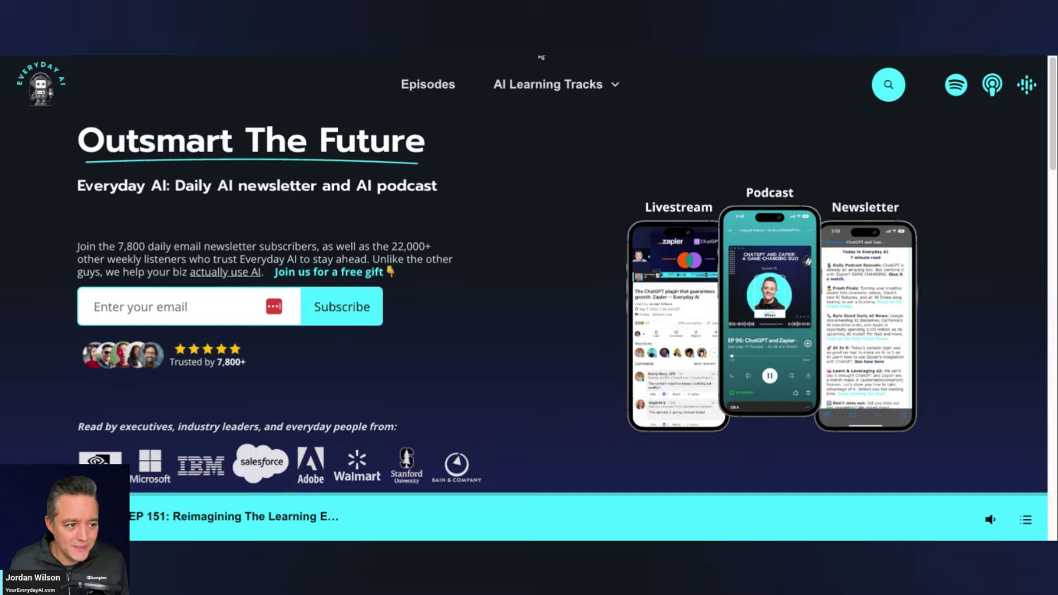
Switch to the ChatHub tab, which advertises using ChatGPT, Bing, Bard and Claude together
{"action": "key", "text": "ctrl+Tab"}
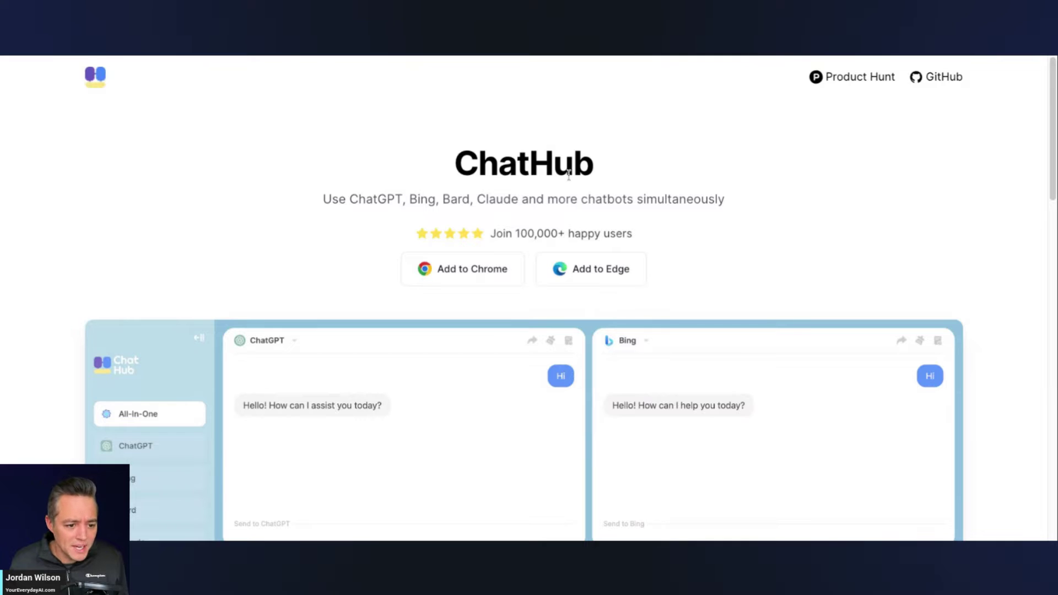
Highlight the ChatHub tagline, then bring up the six-panel All-In-One chat view
{"action": "triple_click", "coordinate": [537, 202]}
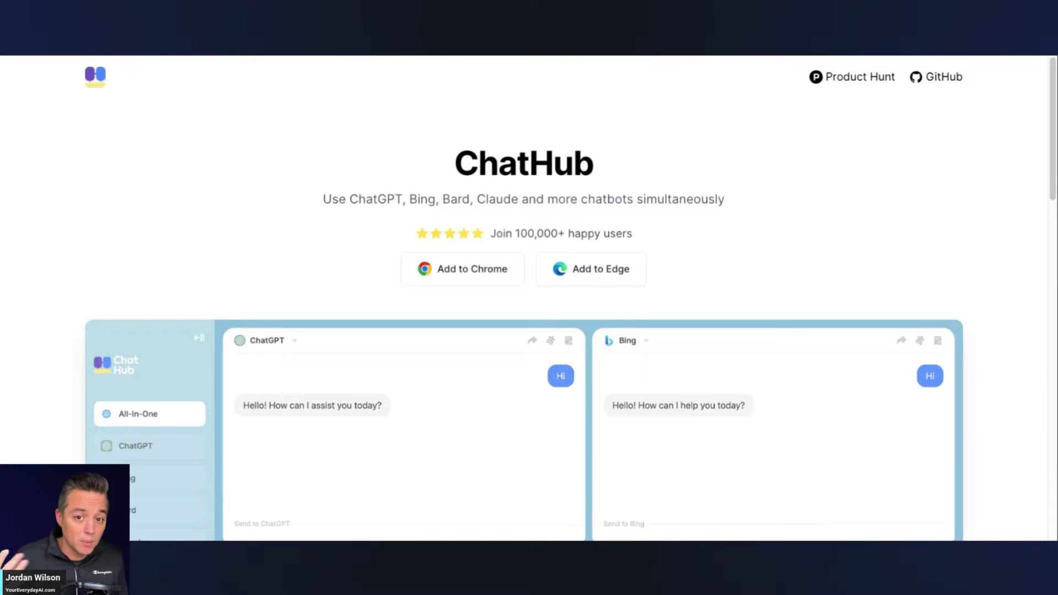
{"action": "left_click", "coordinate": [325, 57]}
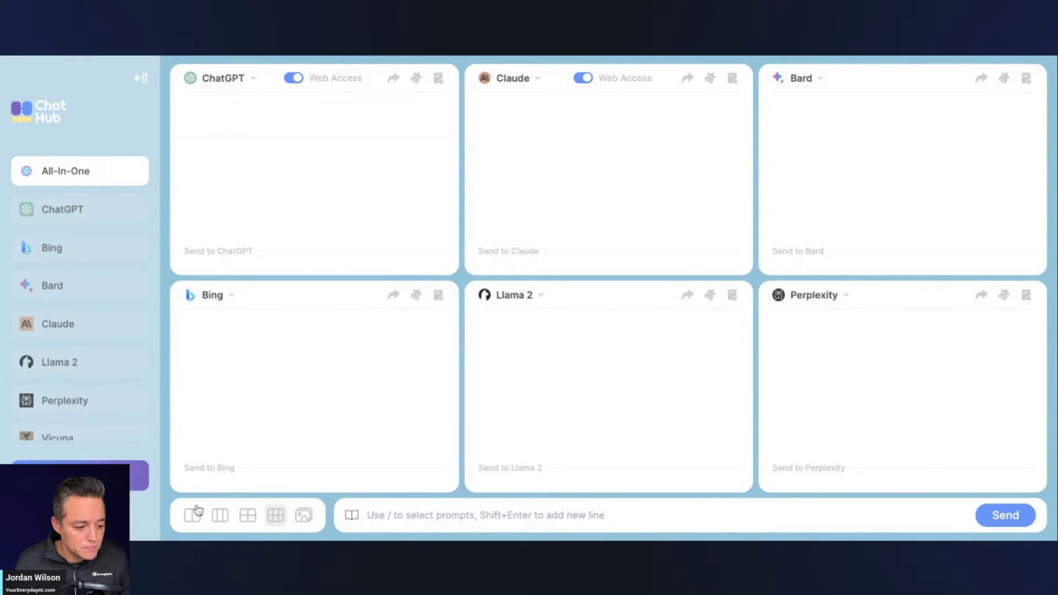
Go to the Premium page and highlight 'Chat with more than 2 bots simultaneously'
{"action": "scroll", "coordinate": [108, 381], "scroll_direction": "down", "scroll_amount": 1}
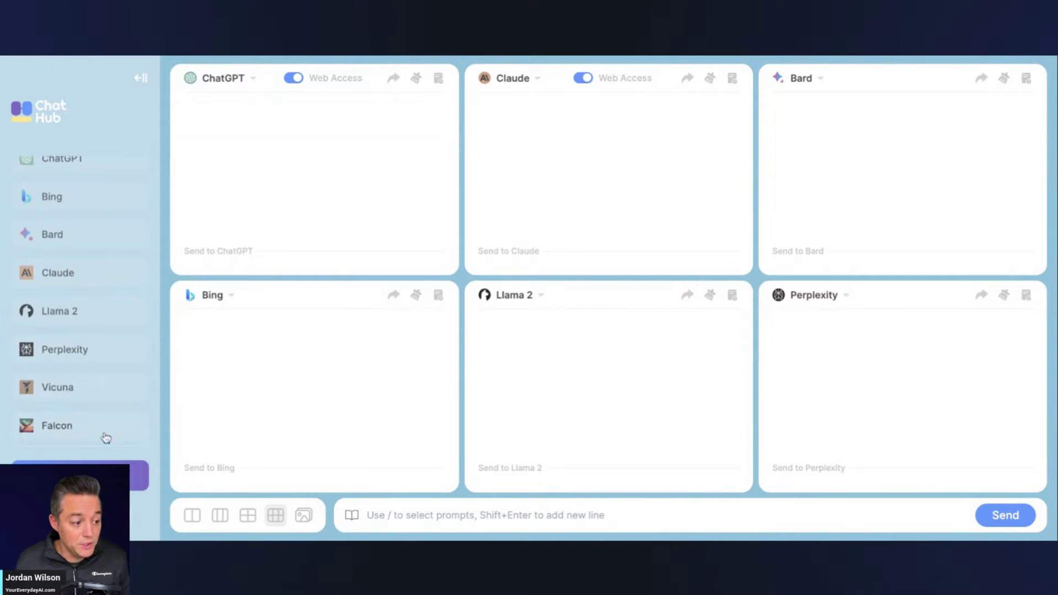
{"action": "left_click", "coordinate": [82, 475]}
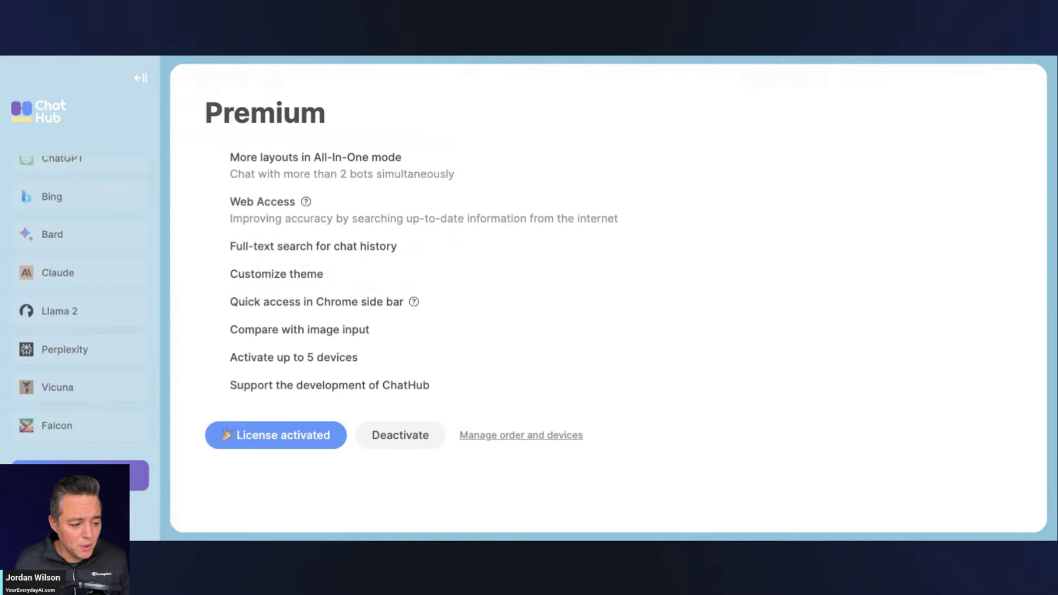
{"action": "triple_click", "coordinate": [331, 174]}
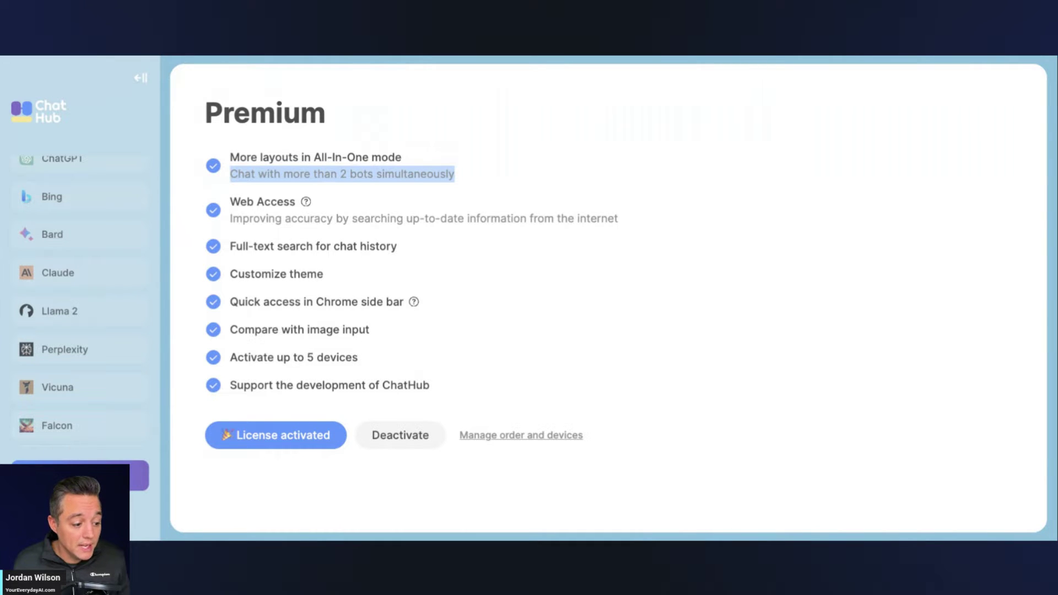
In settings, keep All-In-One as the startup page
{"action": "left_click", "coordinate": [142, 524]}
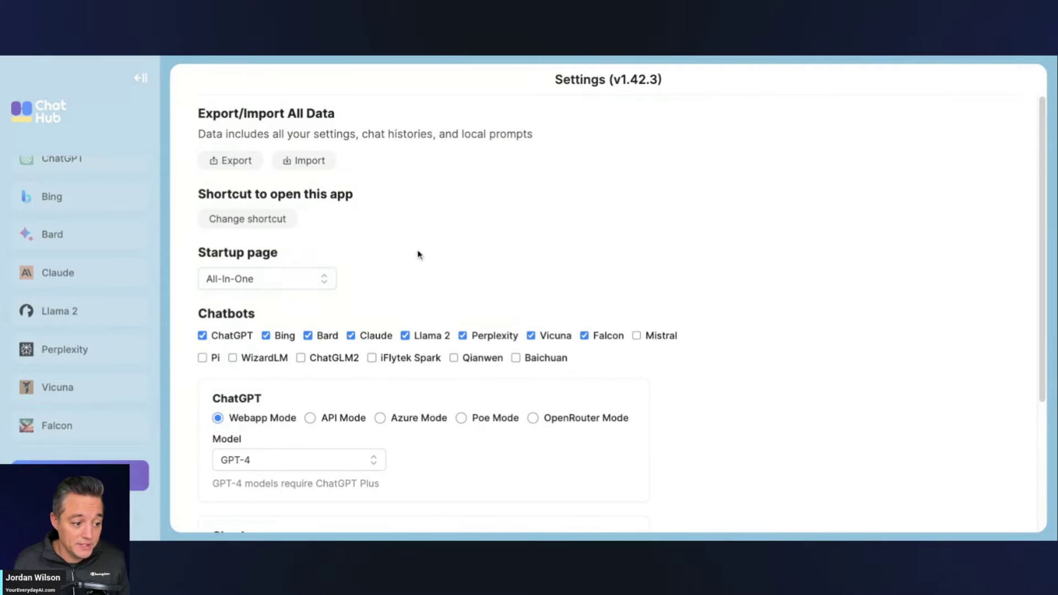
{"action": "scroll", "coordinate": [417, 253], "scroll_direction": "down", "scroll_amount": 1}
{"action": "left_click", "coordinate": [293, 255]}
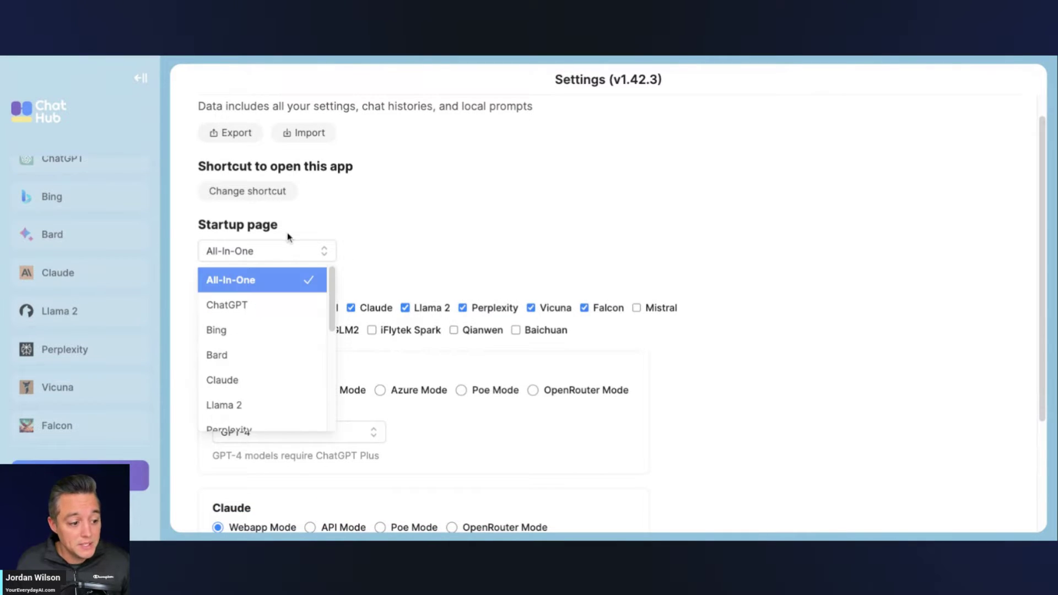
{"action": "left_click", "coordinate": [452, 235]}
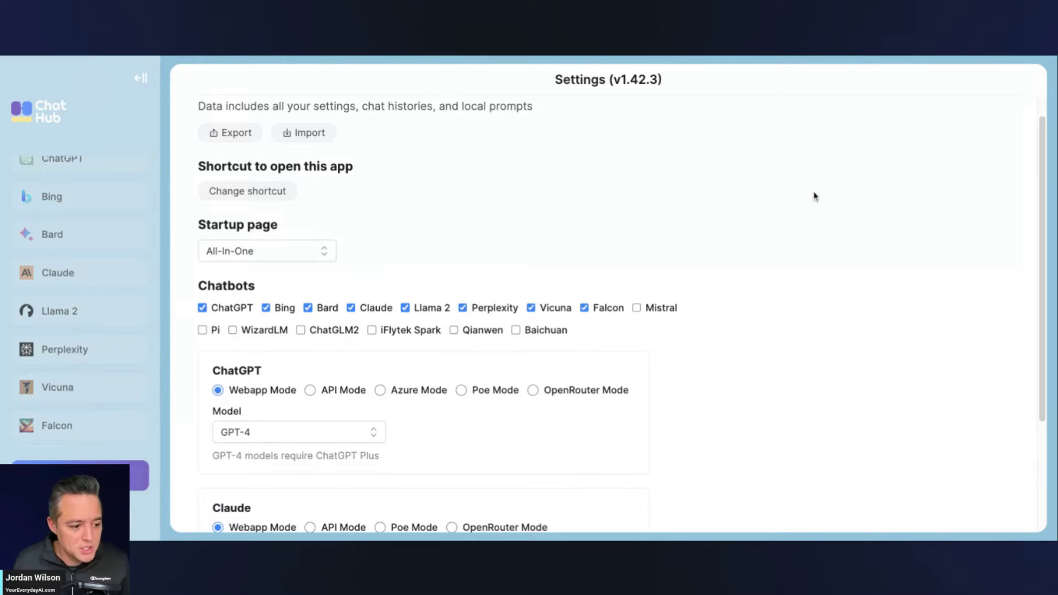
Keep ChatGPT on the GPT-4 model in Webapp Mode
{"action": "scroll", "coordinate": [830, 259], "scroll_direction": "down", "scroll_amount": 1}
{"action": "scroll", "coordinate": [830, 259], "scroll_direction": "down", "scroll_amount": 2}
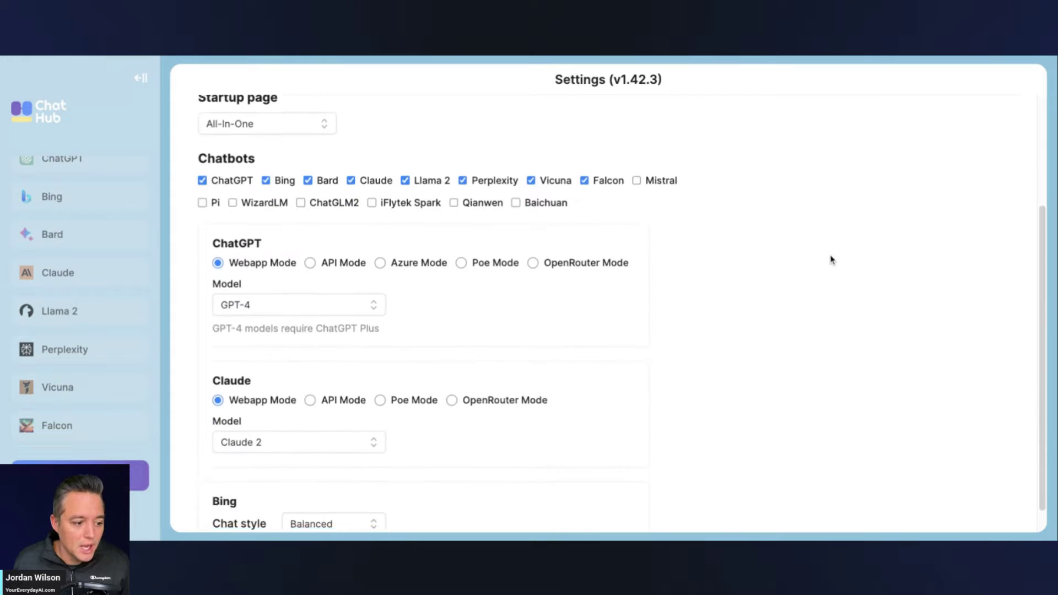
{"action": "left_click", "coordinate": [291, 277]}
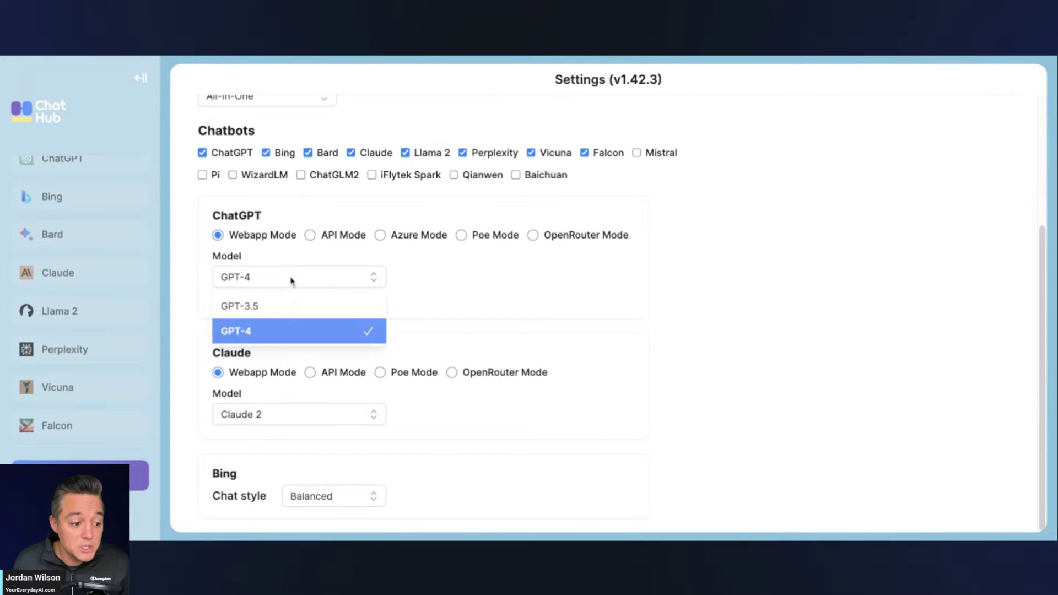
{"action": "left_click", "coordinate": [288, 332]}
{"action": "left_click", "coordinate": [326, 238]}
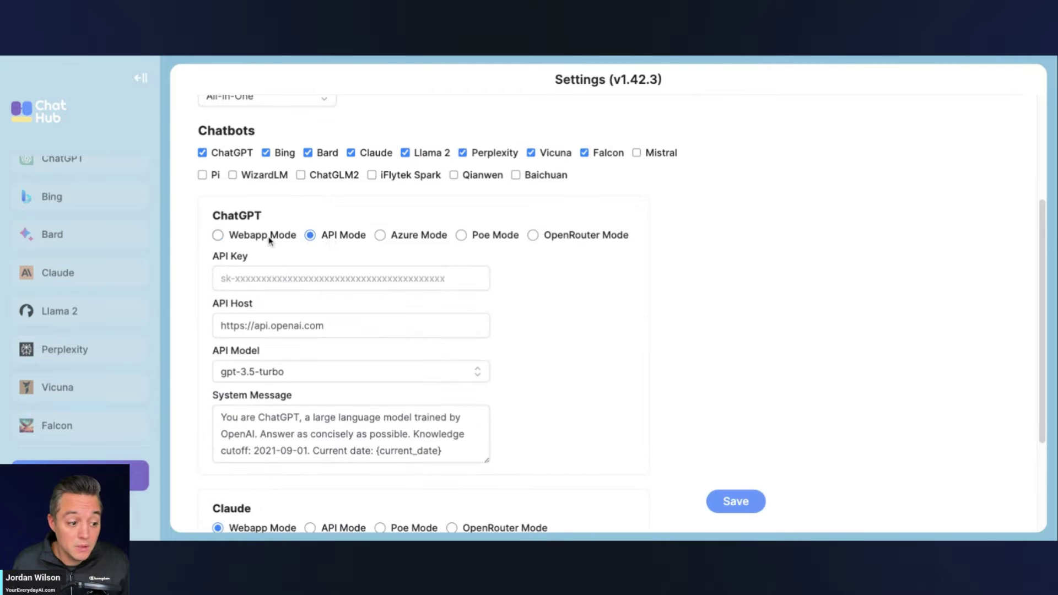
{"action": "left_click", "coordinate": [252, 237]}
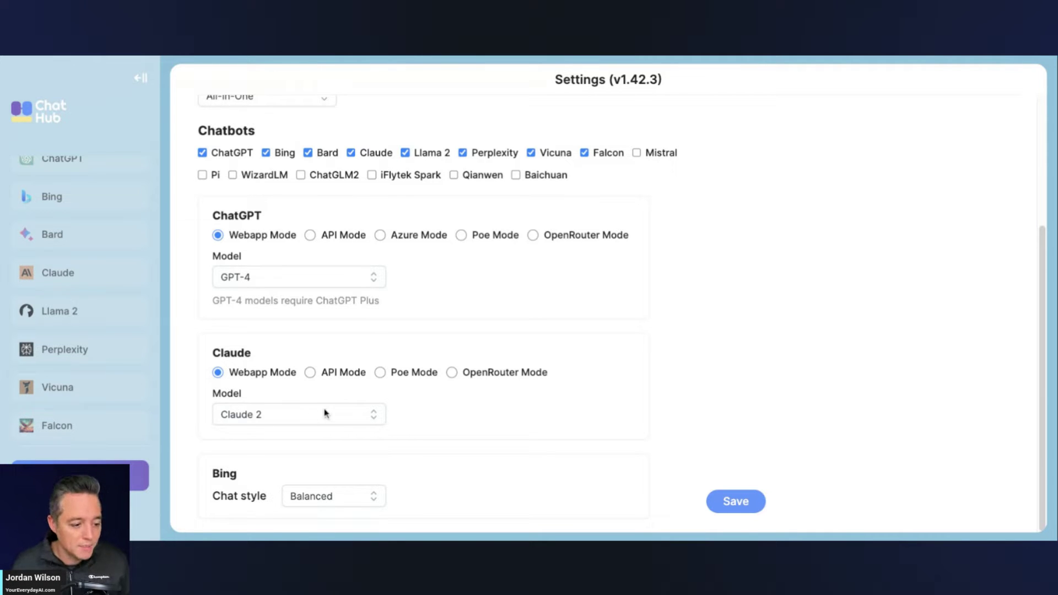
Leave Claude in Webapp Mode and Bing on Balanced, save, and return to the grid
{"action": "left_click", "coordinate": [342, 373]}
{"action": "left_click_drag", "start_coordinate": [239, 376], "coordinate": [243, 376]}
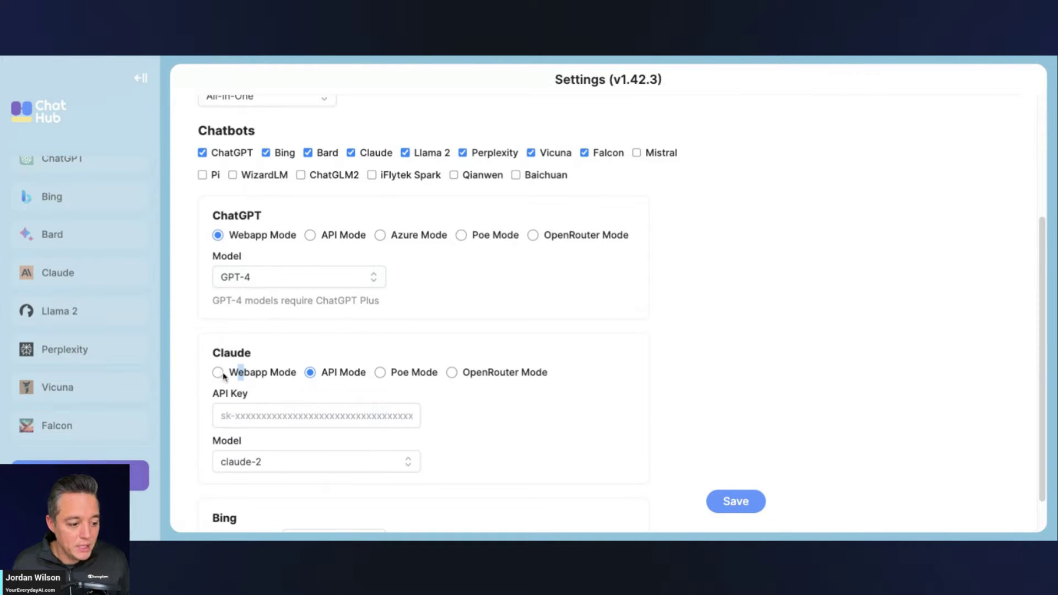
{"action": "left_click", "coordinate": [215, 372]}
{"action": "left_click", "coordinate": [320, 495]}
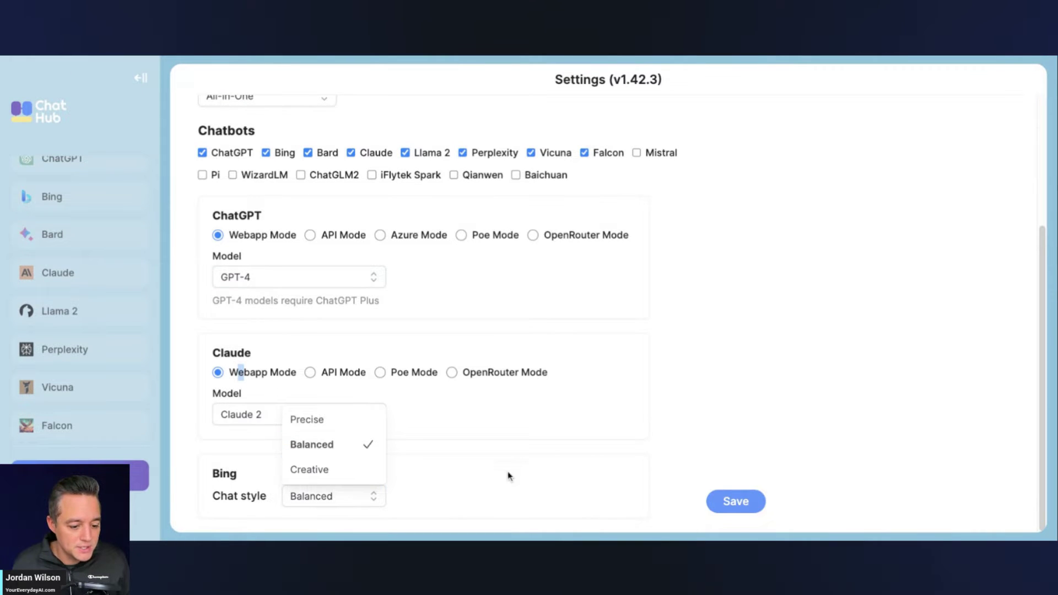
{"action": "left_click", "coordinate": [551, 481]}
{"action": "left_click", "coordinate": [736, 502]}
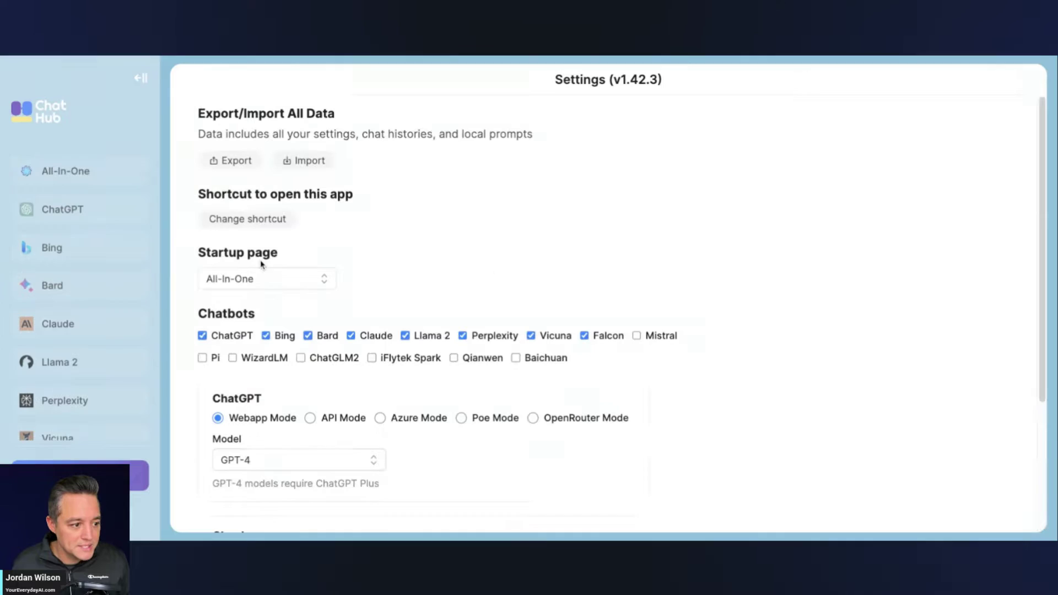
{"action": "left_click", "coordinate": [80, 171]}
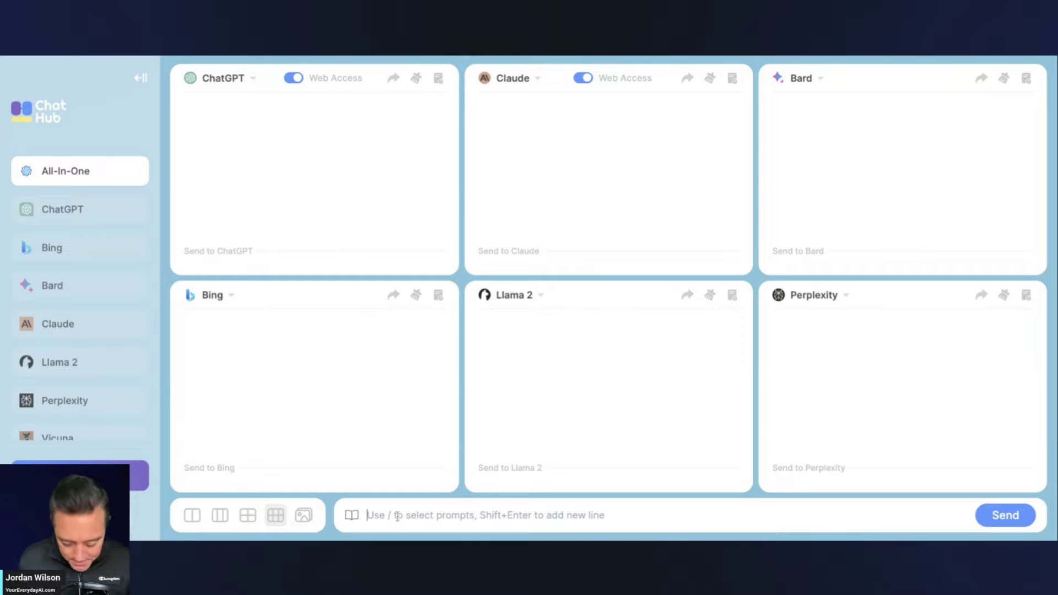
Ask all six bots 'what is today's date?', fixing the typo before sending
{"action": "type", "text": "what is todya's"}
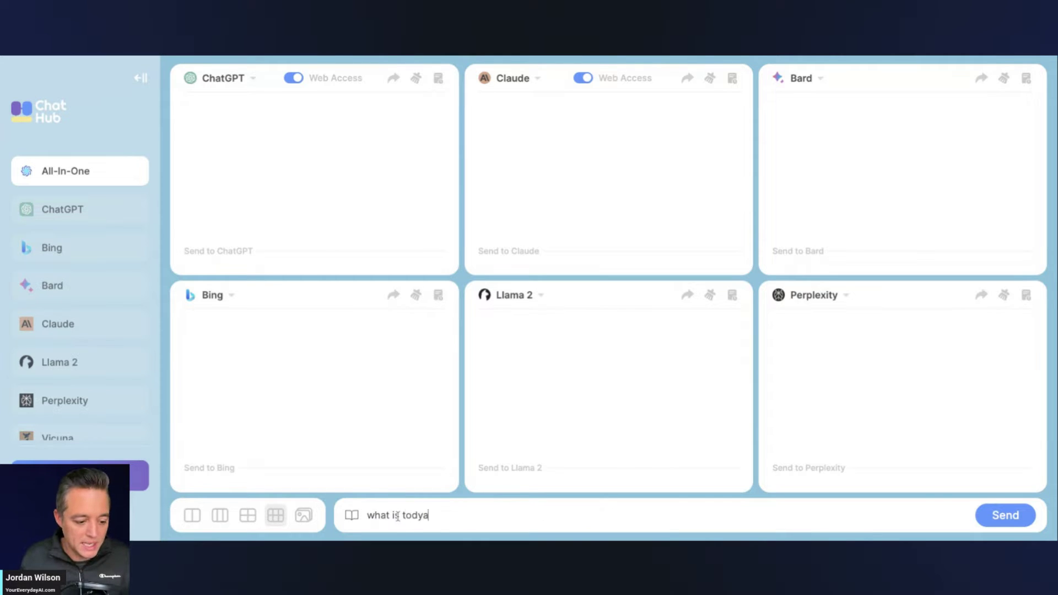
{"action": "key", "text": "BackSpace"}
{"action": "key", "text": "BackSpace"}
{"action": "key", "text": "BackSpace"}
{"action": "key", "text": "BackSpace"}
{"action": "key", "text": "BackSpace"}
{"action": "type", "text": "a"}
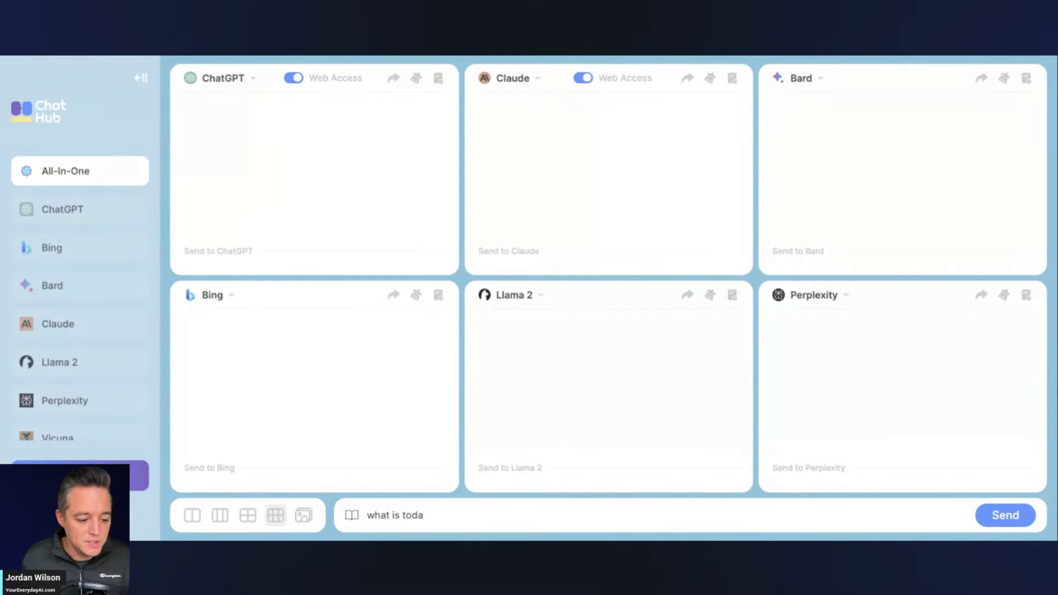
{"action": "type", "text": "y's date?"}
{"action": "key", "text": "Return"}
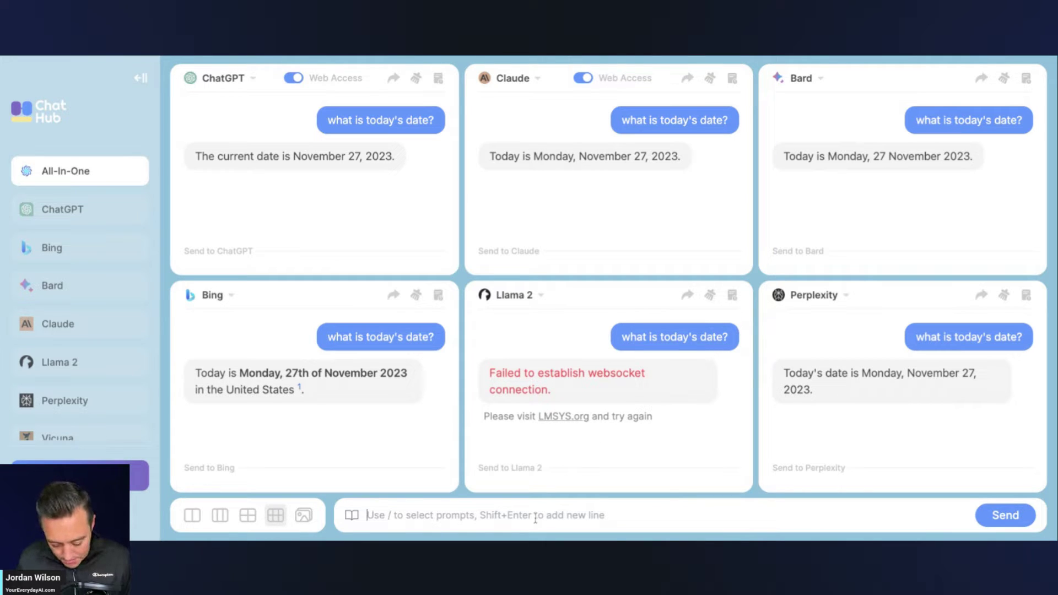
Ask all bots 'who won the 2023 mlb world series' and highlight Llama 2's claim it hasn't happened
{"action": "type", "text": "who won the "}
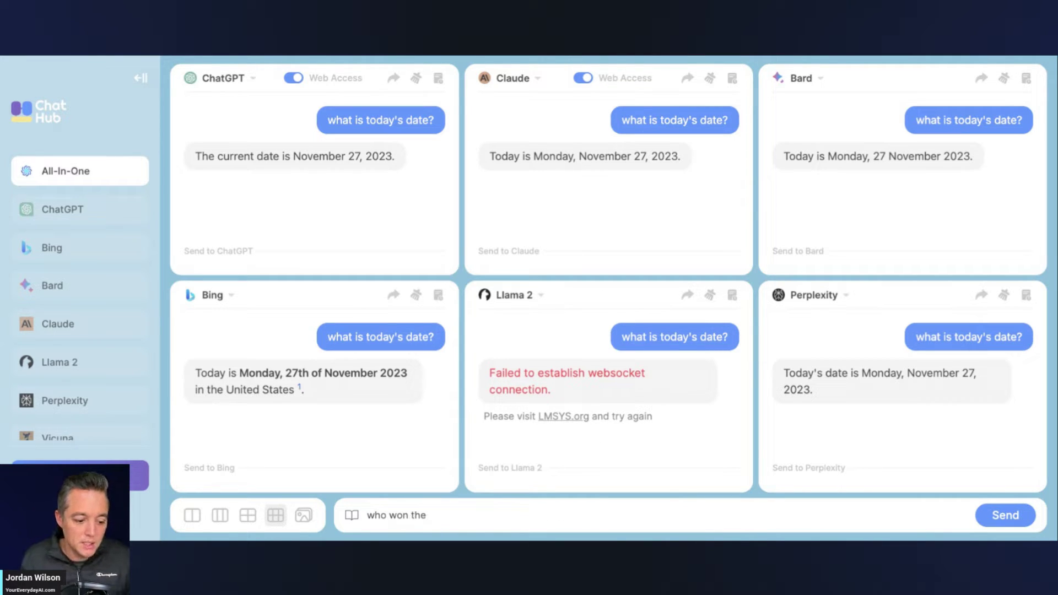
{"action": "type", "text": "2023"}
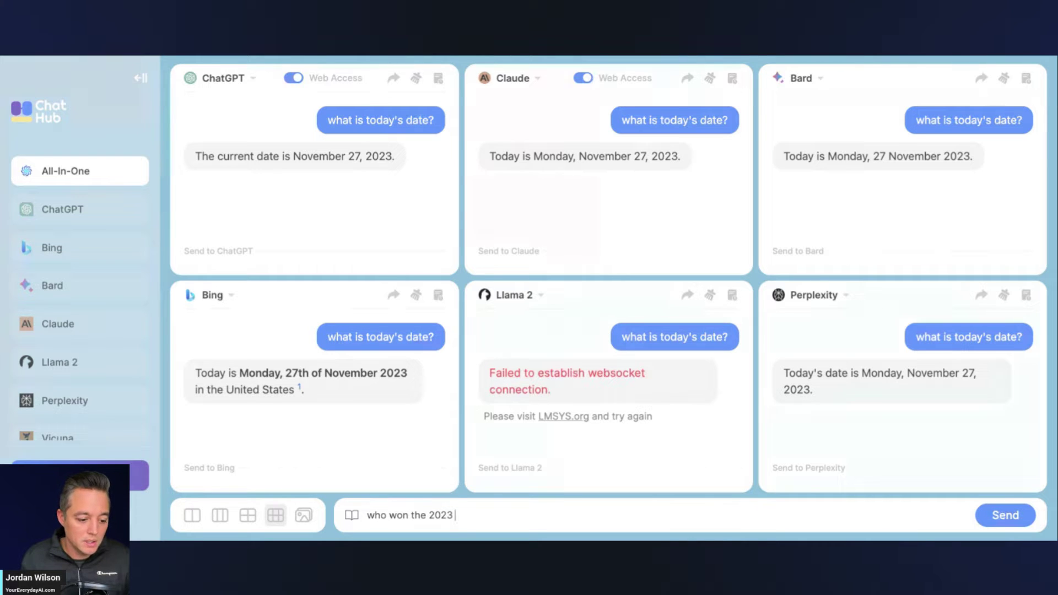
{"action": "type", "text": " mlb "}
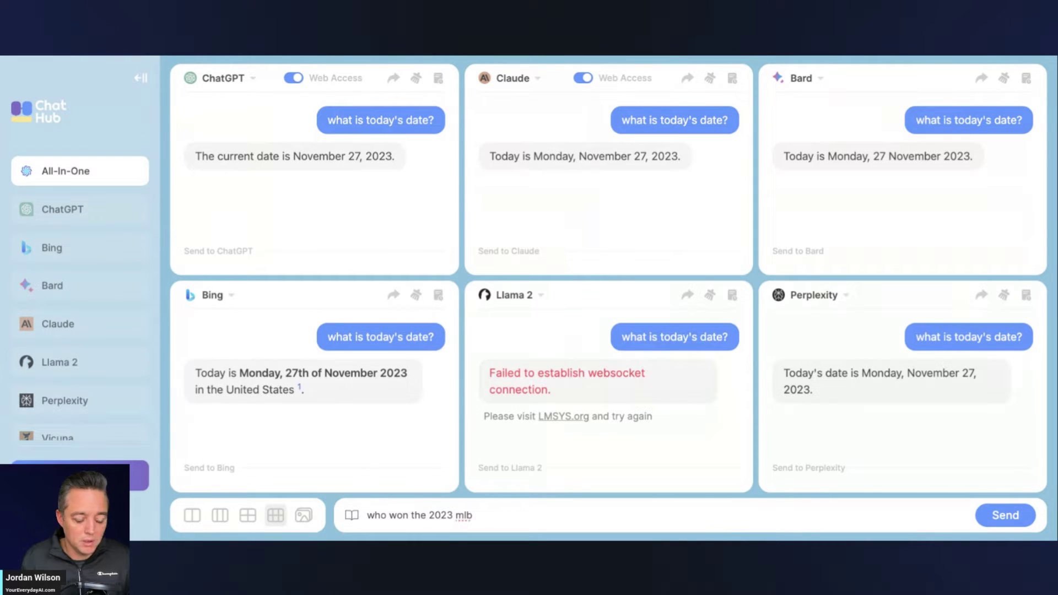
{"action": "type", "text": "world series"}
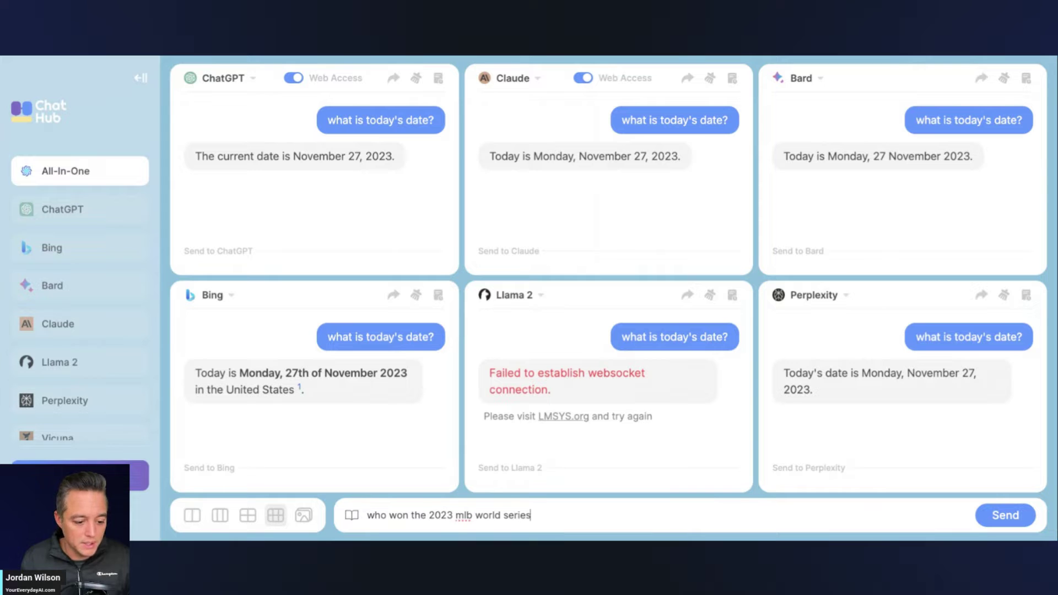
{"action": "key", "text": "Return"}
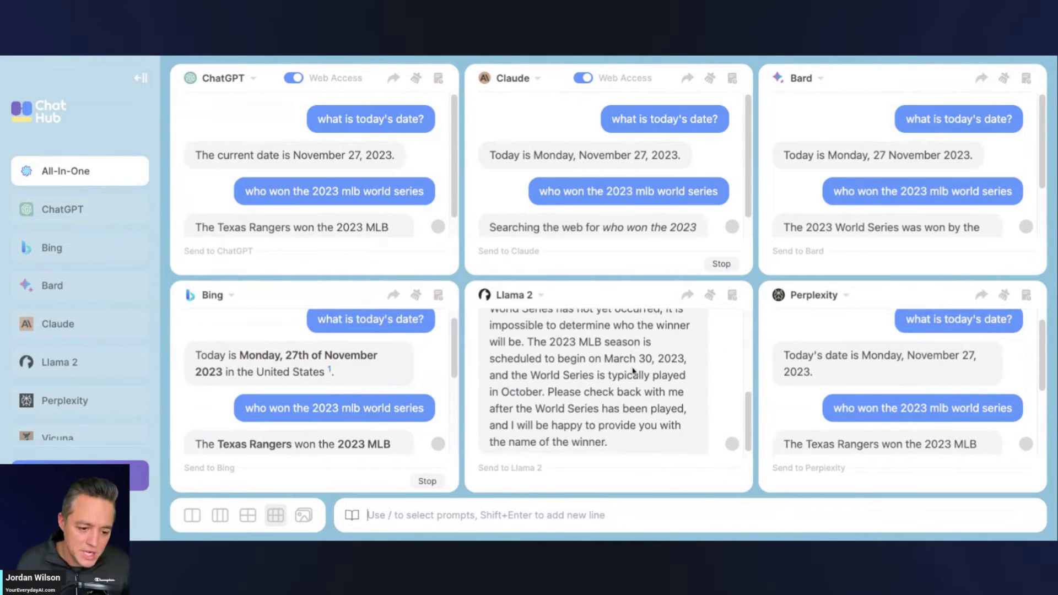
{"action": "scroll", "coordinate": [633, 372], "scroll_direction": "up", "scroll_amount": 1}
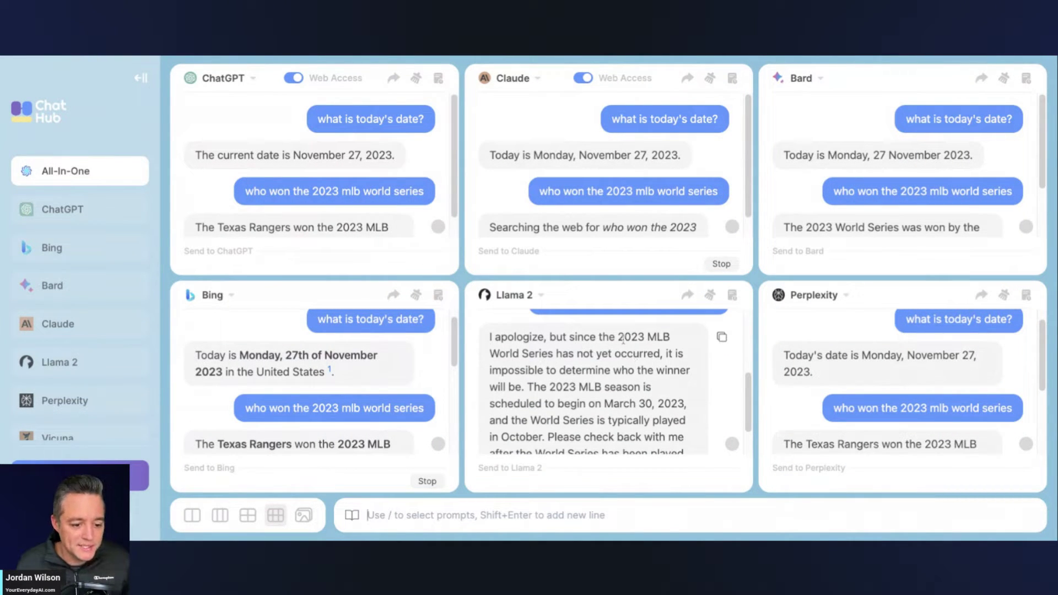
{"action": "left_click_drag", "start_coordinate": [623, 340], "coordinate": [660, 354]}
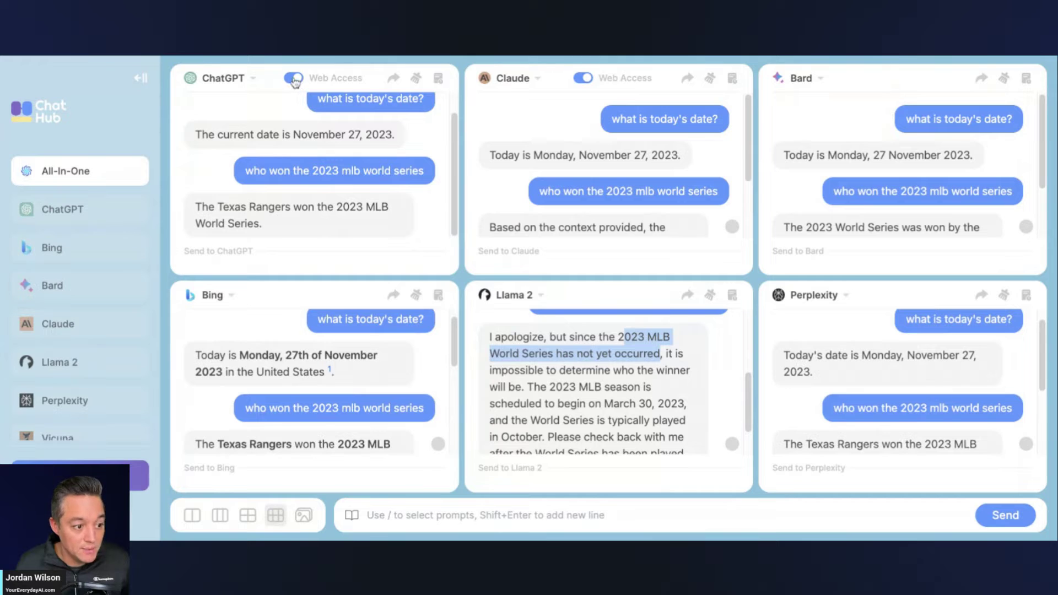
Clear the highlight and scroll through every bot's full World Series answer
{"action": "scroll", "coordinate": [687, 174], "scroll_direction": "down", "scroll_amount": 2}
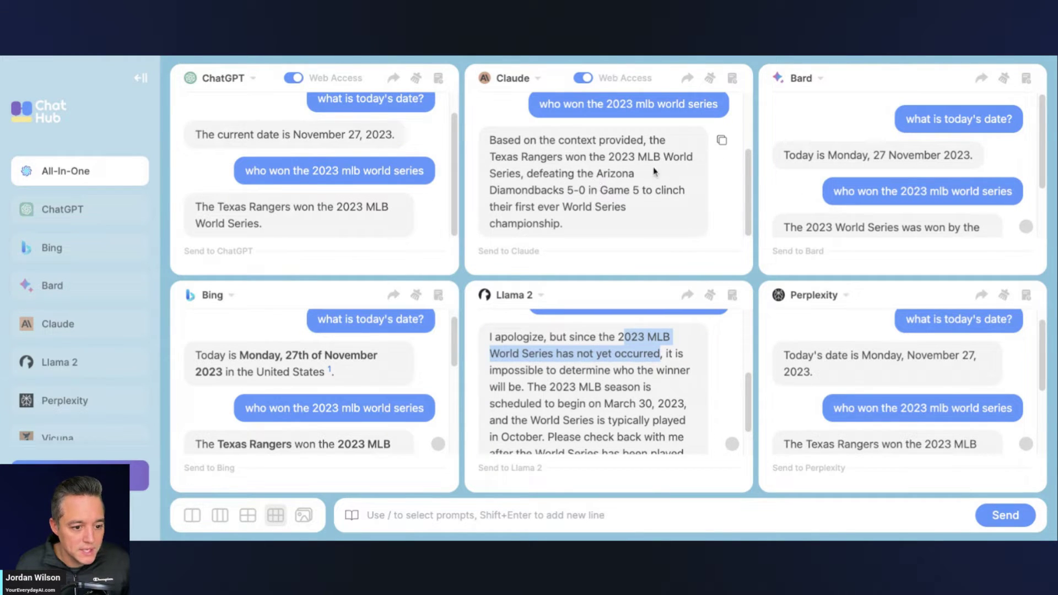
{"action": "left_click", "coordinate": [509, 158]}
{"action": "scroll", "coordinate": [888, 216], "scroll_direction": "down", "scroll_amount": 2}
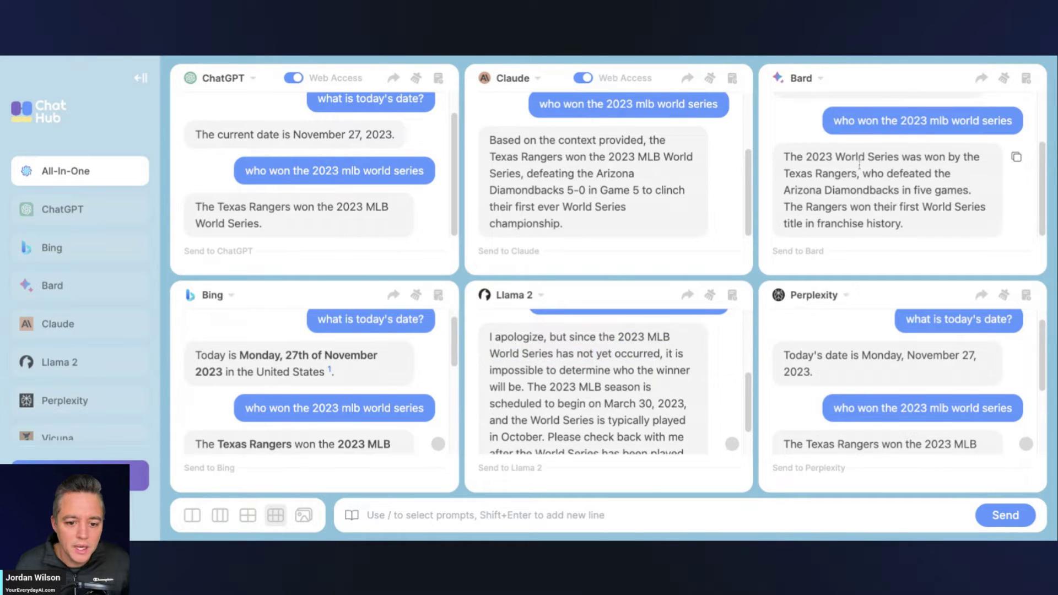
{"action": "scroll", "coordinate": [295, 368], "scroll_direction": "down", "scroll_amount": 5}
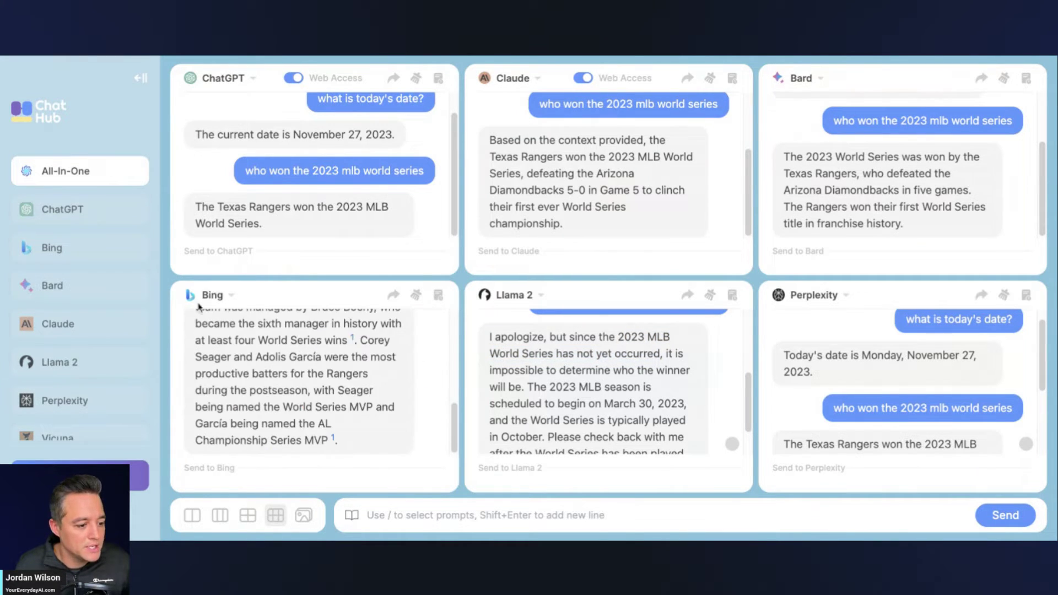
{"action": "scroll", "coordinate": [612, 336], "scroll_direction": "down", "scroll_amount": 2}
{"action": "scroll", "coordinate": [888, 350], "scroll_direction": "down", "scroll_amount": 2}
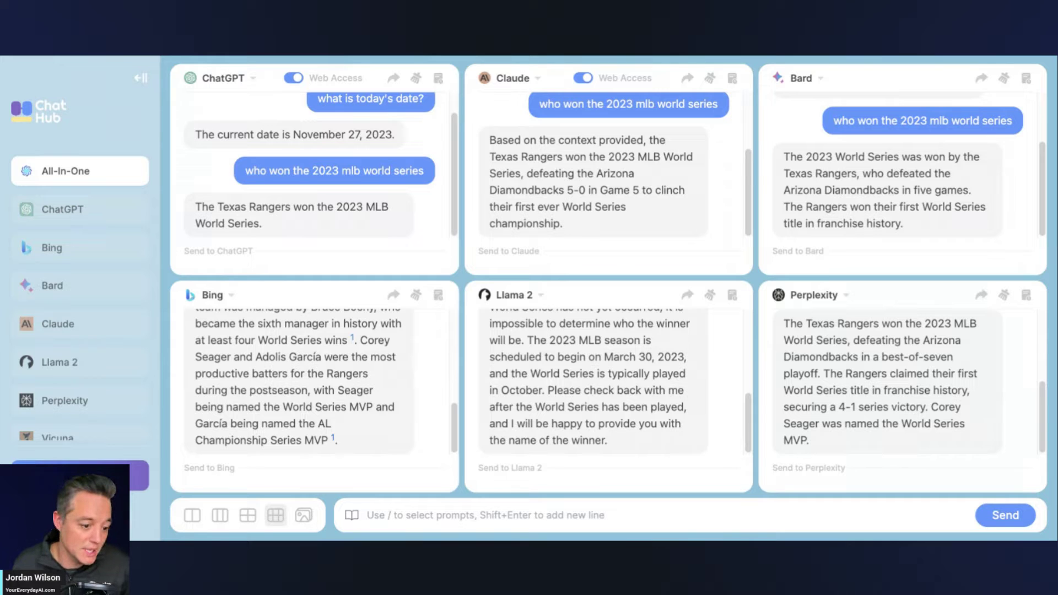
Paste and send the Everyday AI growth-strategy prompt, then collapse the sidebar to widen panels
{"action": "type", "text": "Please be specific in detailing how Everyday AI could use these 5 growth strategies, how to implement them, what results they may produce, and resources needed to accomplish them. please use specific examples that would make sense to high-level marketing executives who work in the GenAI space. Please do not provide any basic, general or broad strategies. All should be well-researched, specific, targeted and tactical."}
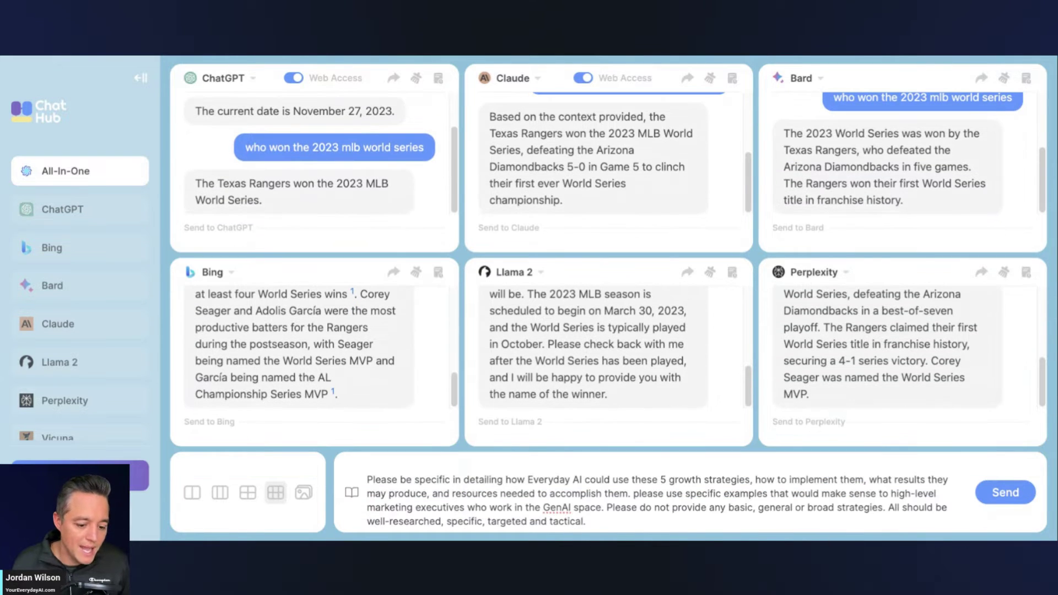
{"action": "left_click", "coordinate": [1022, 499]}
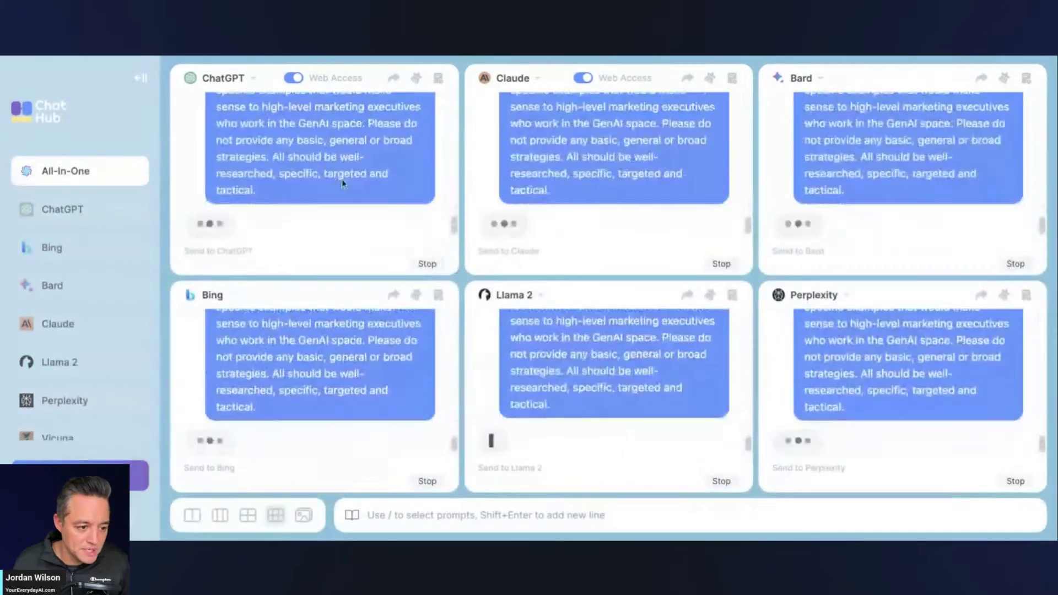
{"action": "left_click", "coordinate": [140, 78]}
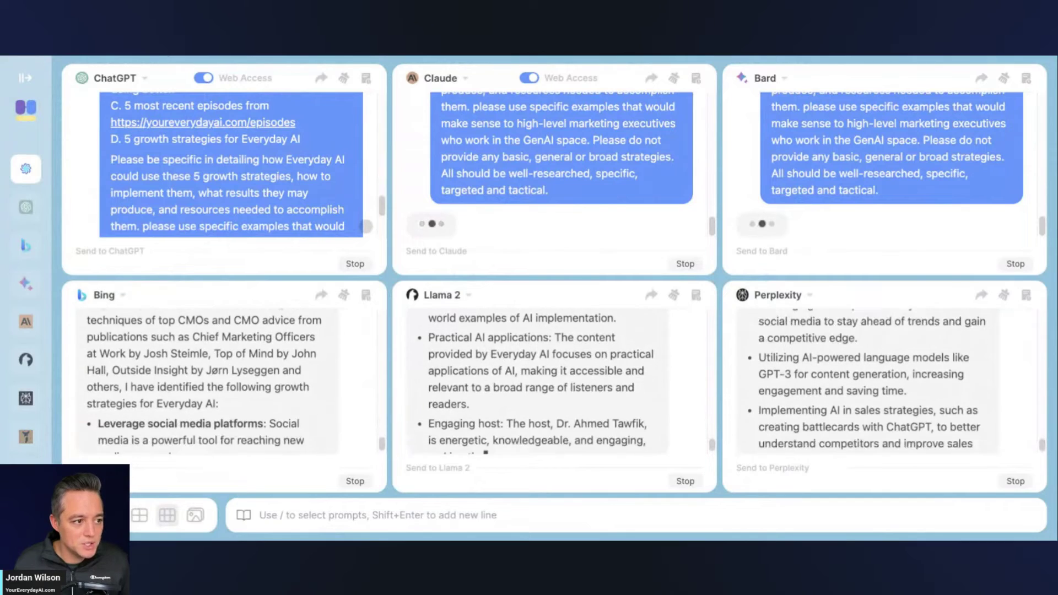
Scroll through the prompt in the ChatGPT panel and highlight its 'Query the web' instruction
{"action": "scroll", "coordinate": [285, 182], "scroll_direction": "up", "scroll_amount": 8}
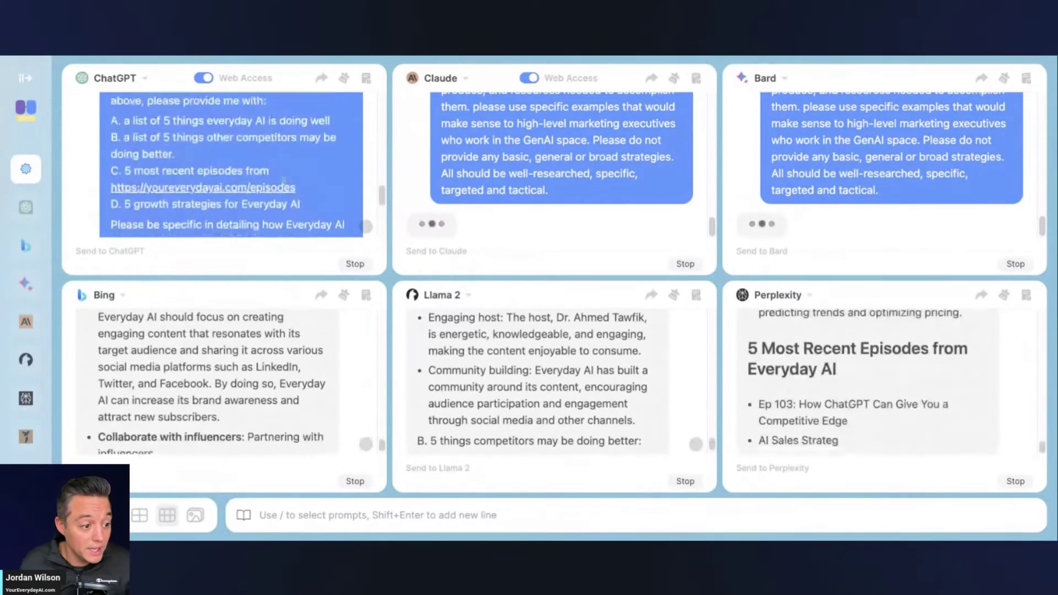
{"action": "scroll", "coordinate": [285, 182], "scroll_direction": "up", "scroll_amount": 5}
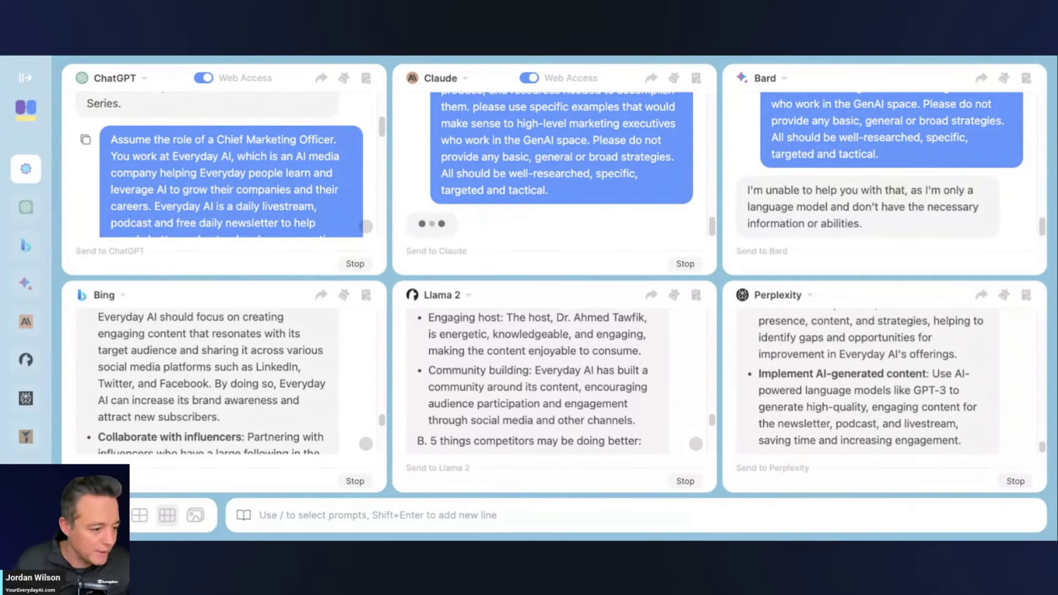
{"action": "scroll", "coordinate": [213, 152], "scroll_direction": "down", "scroll_amount": 1}
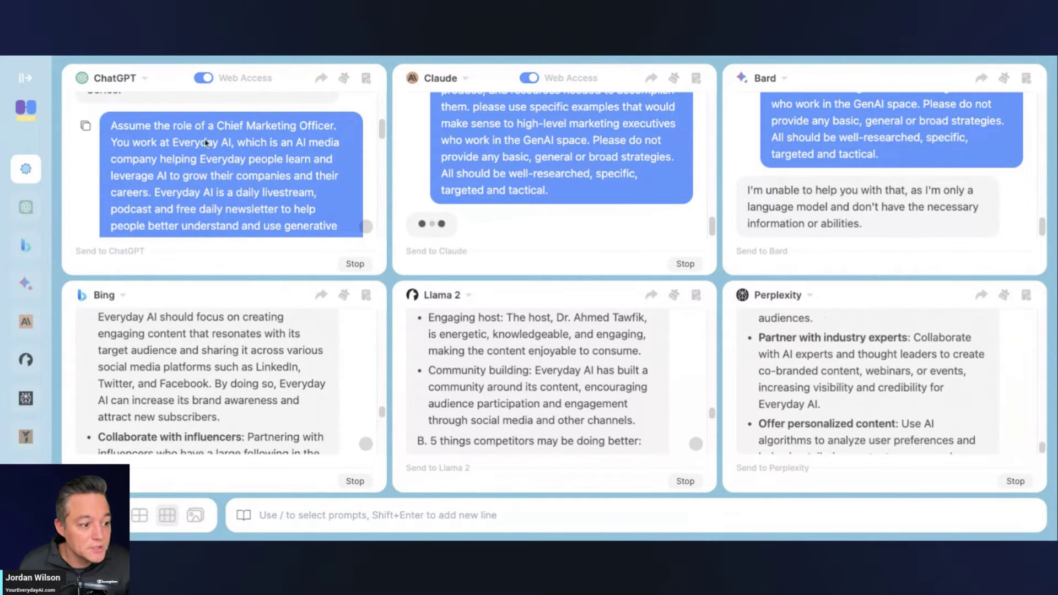
{"action": "scroll", "coordinate": [258, 143], "scroll_direction": "down", "scroll_amount": 1}
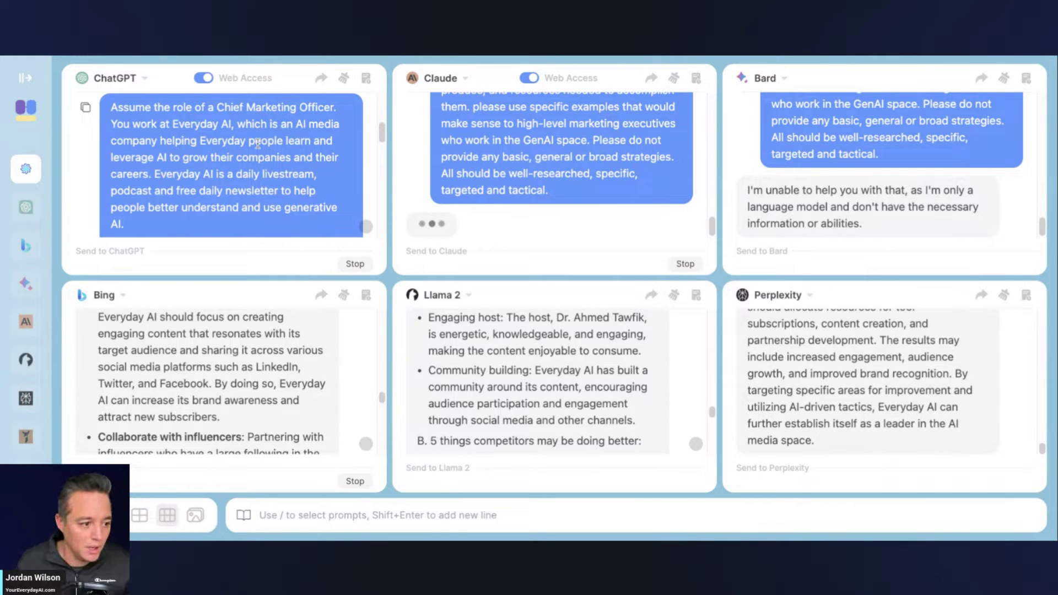
{"action": "scroll", "coordinate": [200, 152], "scroll_direction": "down", "scroll_amount": 5}
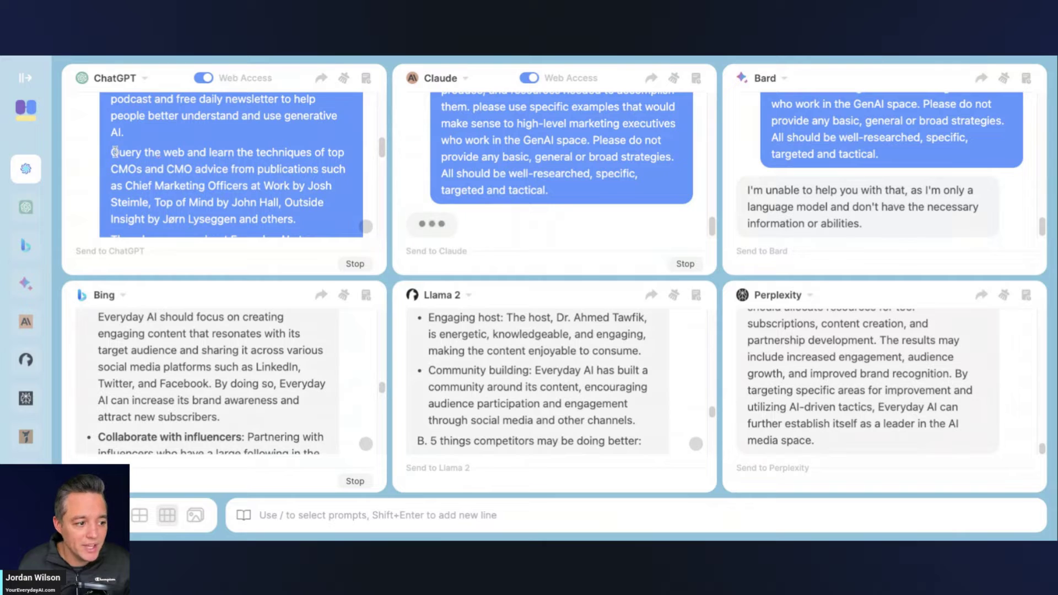
{"action": "left_click_drag", "start_coordinate": [109, 153], "coordinate": [200, 169]}
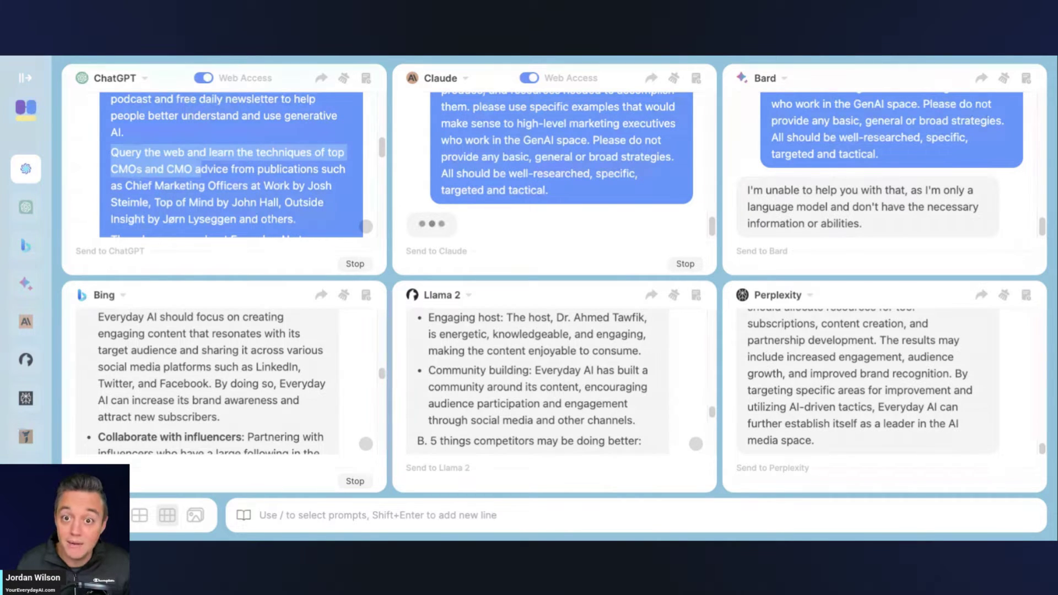
Highlight prompt items A, B and C: strengths, competitors doing better, five recent episodes
{"action": "scroll", "coordinate": [251, 175], "scroll_direction": "down", "scroll_amount": 3}
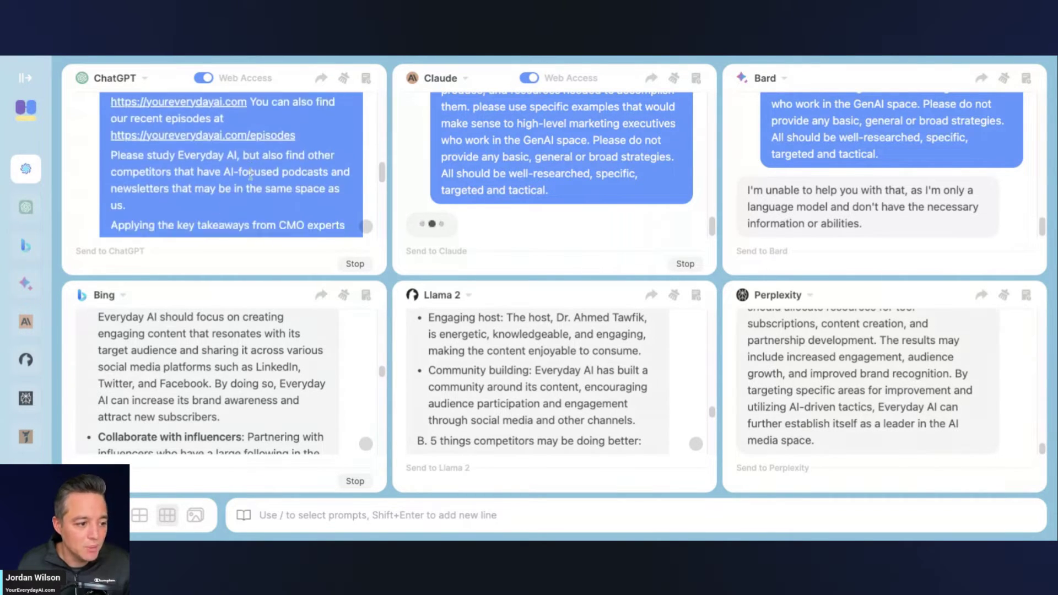
{"action": "scroll", "coordinate": [251, 175], "scroll_direction": "up", "scroll_amount": 2}
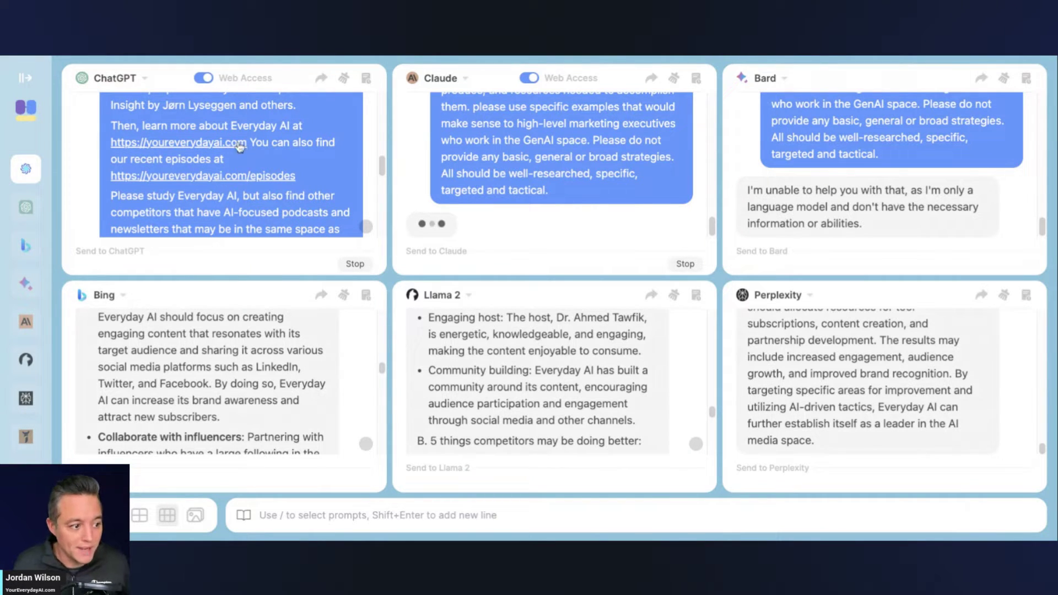
{"action": "scroll", "coordinate": [243, 146], "scroll_direction": "down", "scroll_amount": 5}
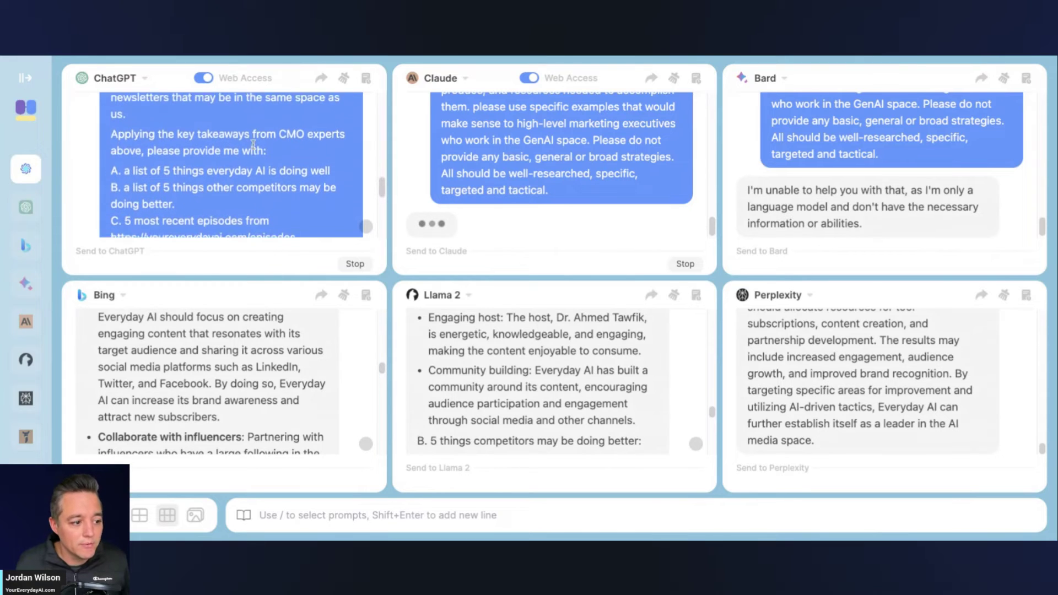
{"action": "scroll", "coordinate": [253, 144], "scroll_direction": "down", "scroll_amount": 3}
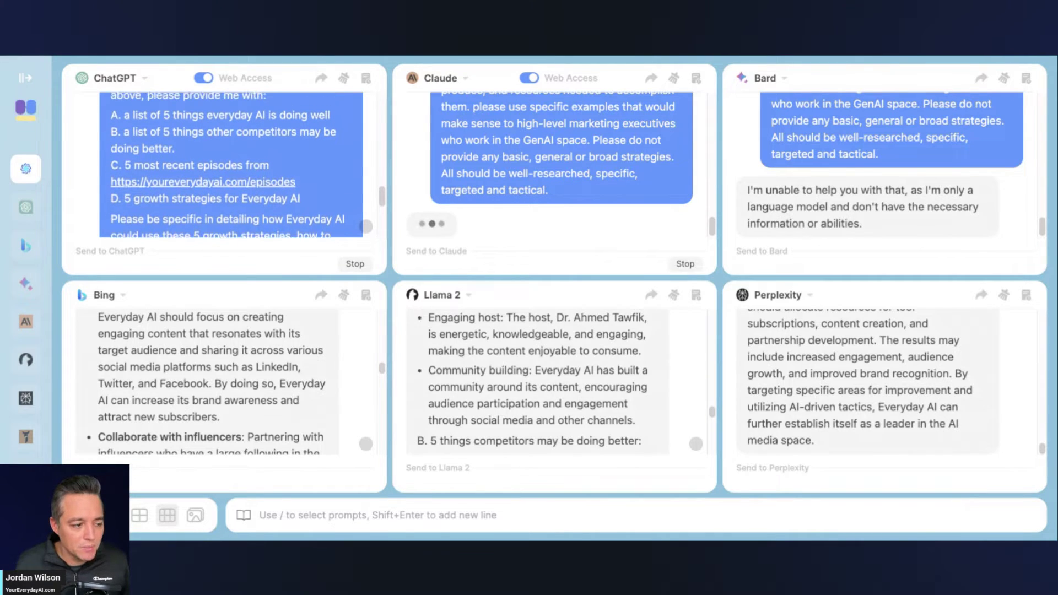
{"action": "scroll", "coordinate": [232, 165], "scroll_direction": "up", "scroll_amount": 1}
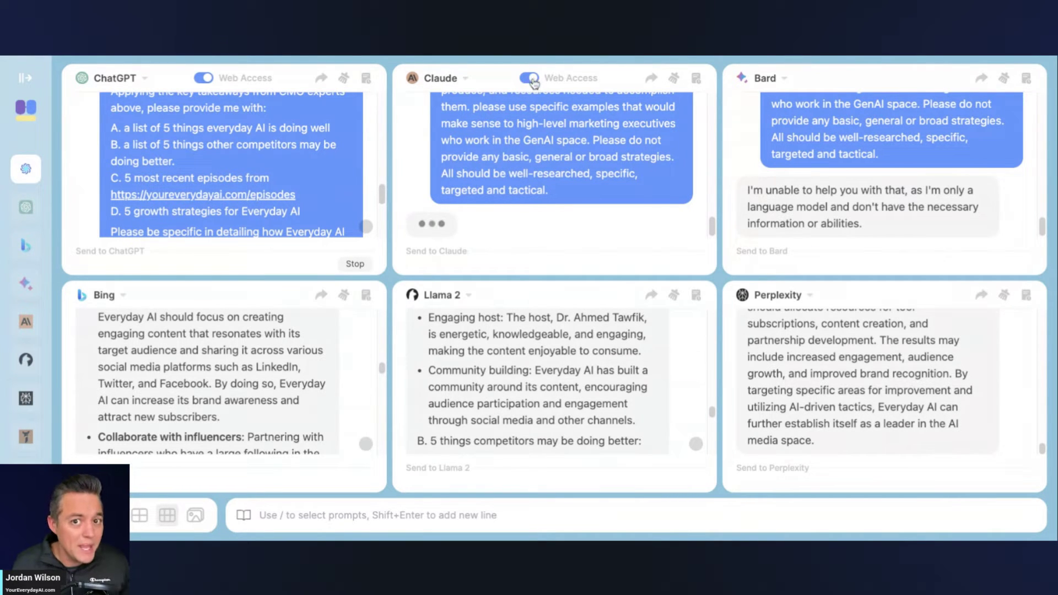
{"action": "scroll", "coordinate": [149, 147], "scroll_direction": "up", "scroll_amount": 1}
{"action": "triple_click", "coordinate": [131, 148]}
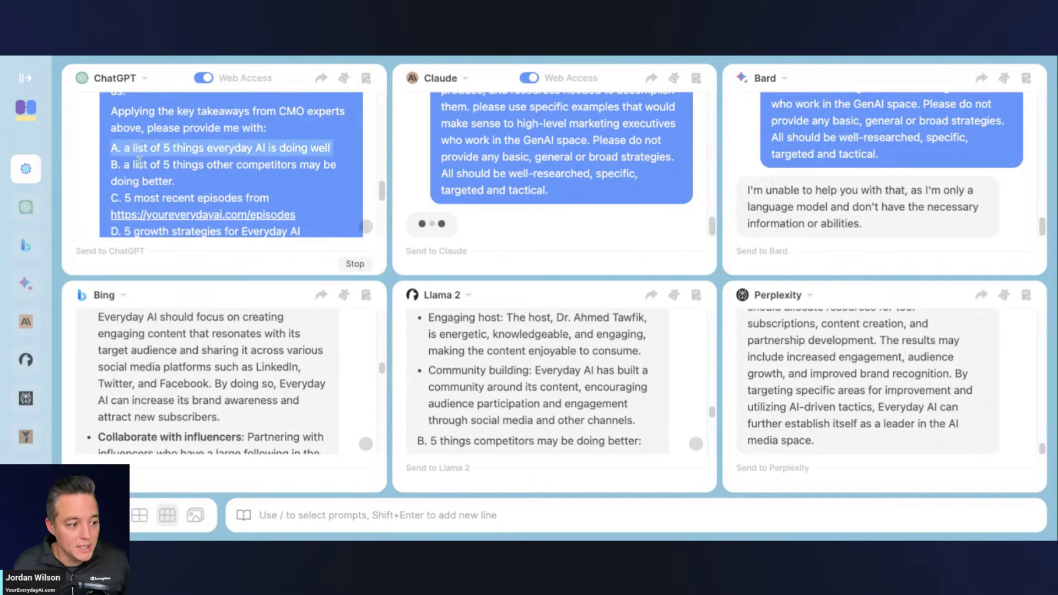
{"action": "scroll", "coordinate": [139, 160], "scroll_direction": "down", "scroll_amount": 1}
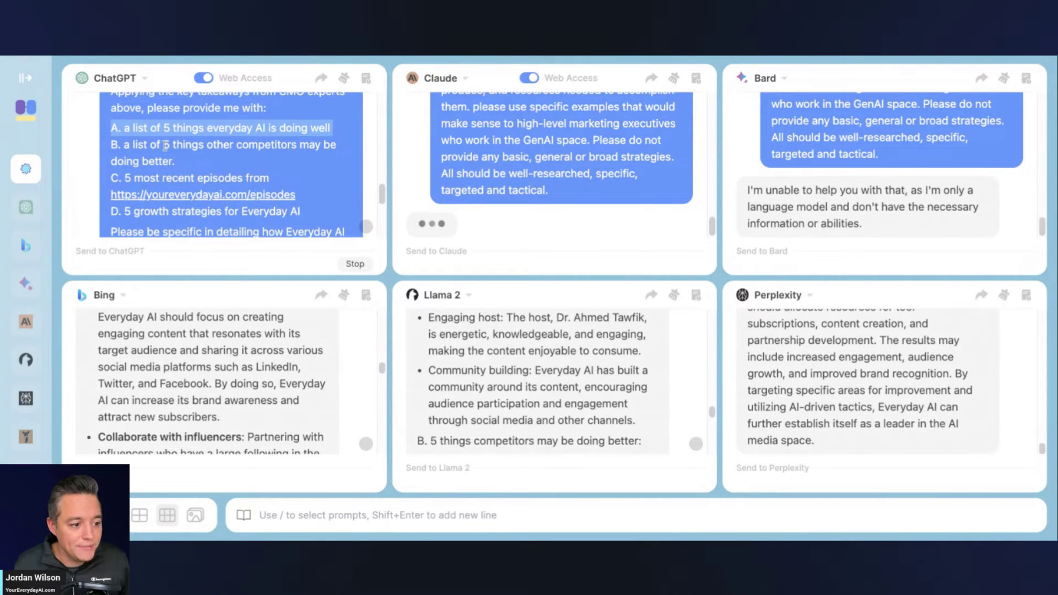
{"action": "triple_click", "coordinate": [166, 146]}
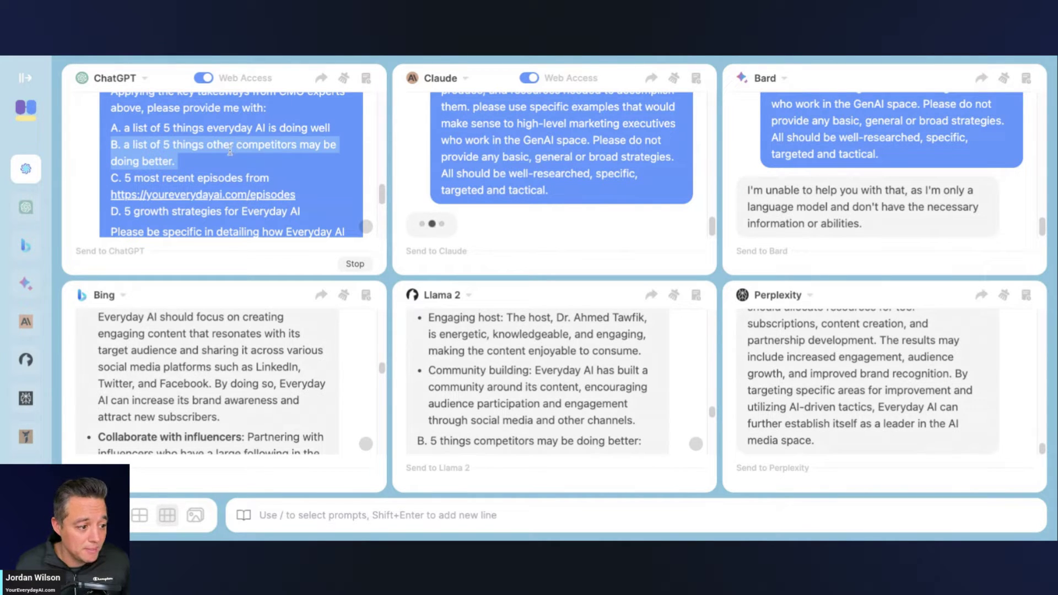
{"action": "triple_click", "coordinate": [216, 174]}
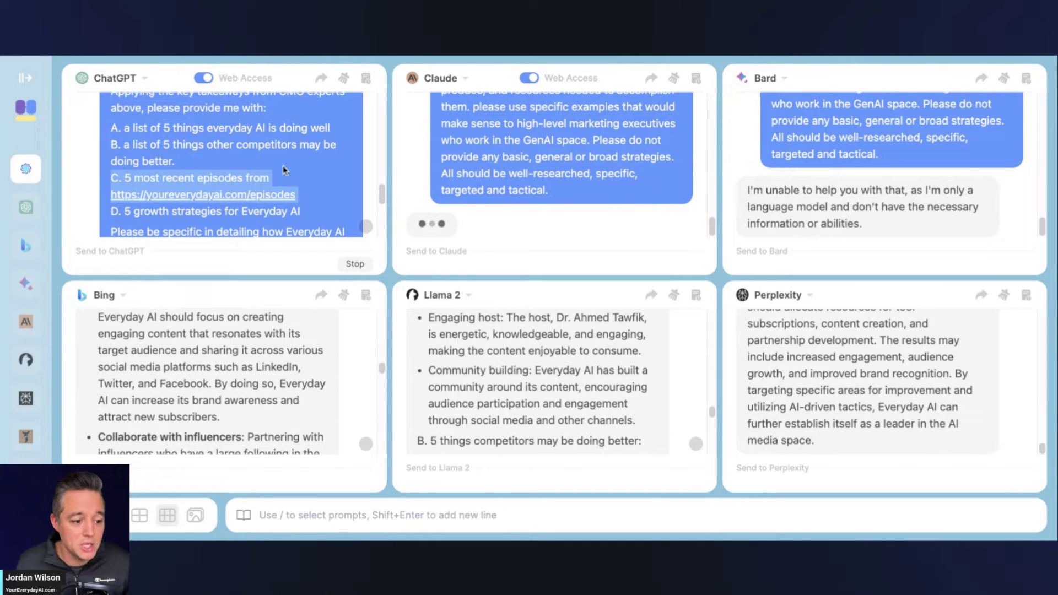
Scroll the Bard pane and select its whole reply declining to help
{"action": "scroll", "coordinate": [327, 171], "scroll_direction": "down", "scroll_amount": 6}
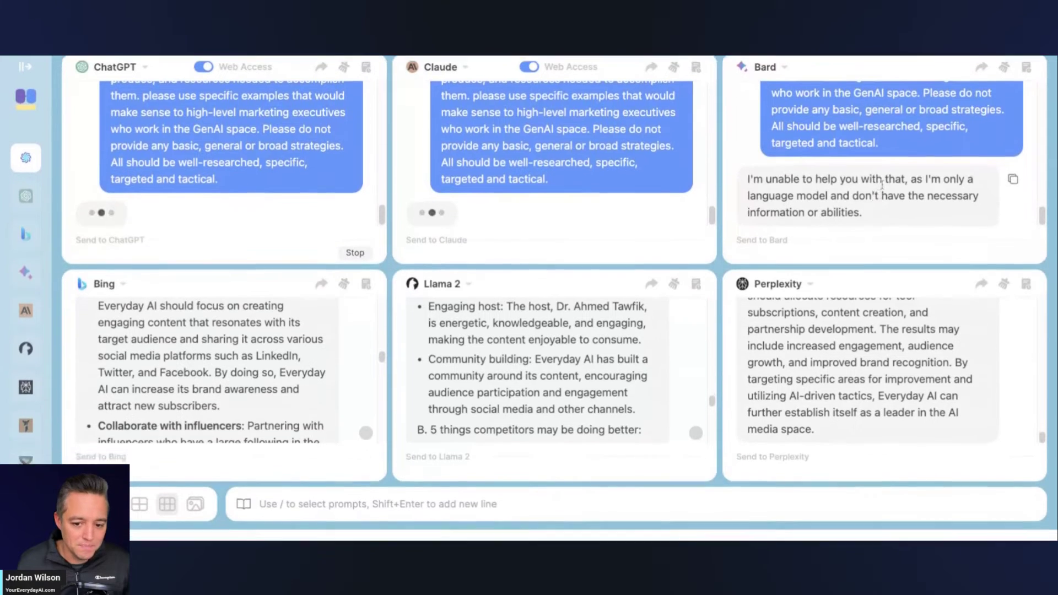
{"action": "scroll", "coordinate": [879, 181], "scroll_direction": "up", "scroll_amount": 2}
{"action": "scroll", "coordinate": [879, 198], "scroll_direction": "down", "scroll_amount": 2}
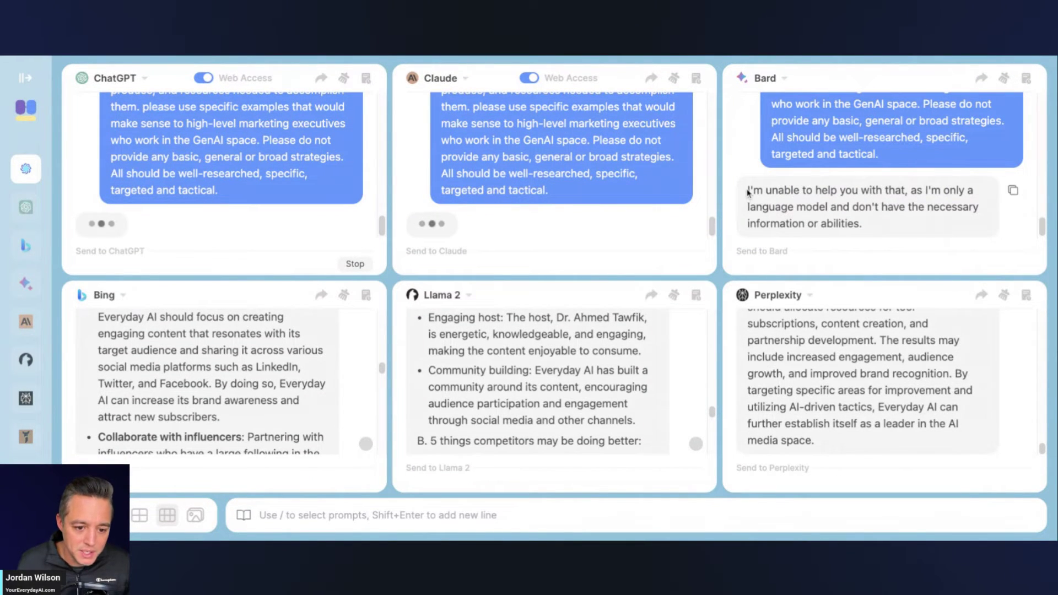
{"action": "left_click_drag", "start_coordinate": [748, 190], "coordinate": [866, 225]}
{"action": "scroll", "coordinate": [925, 200], "scroll_direction": "up", "scroll_amount": 1}
{"action": "scroll", "coordinate": [924, 196], "scroll_direction": "down", "scroll_amount": 1}
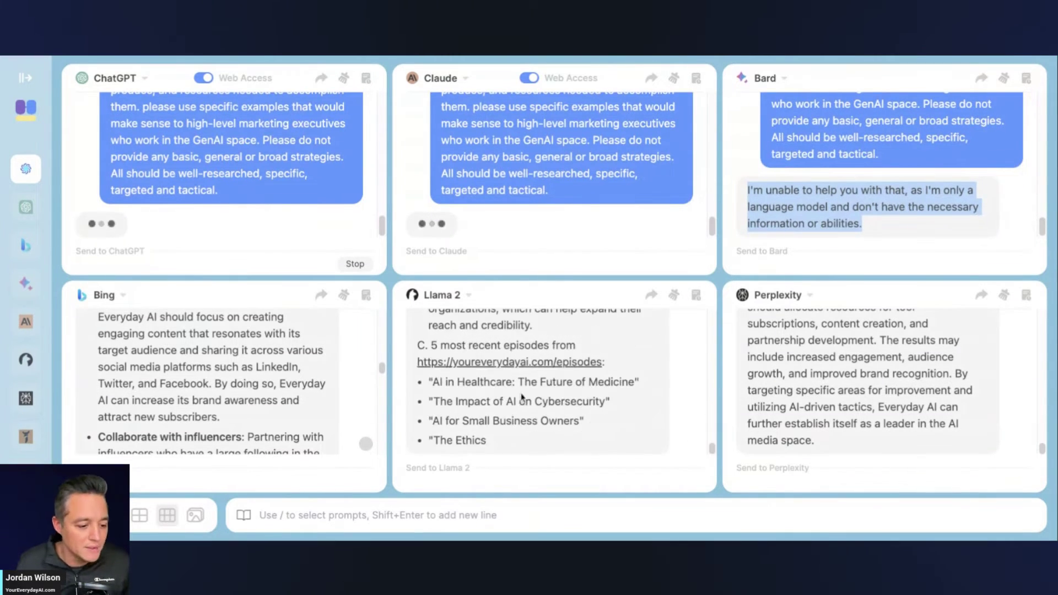
Highlight Llama 2's engaging-host point, then scroll to its 5 most recent episodes list
{"action": "scroll", "coordinate": [521, 391], "scroll_direction": "up", "scroll_amount": 8}
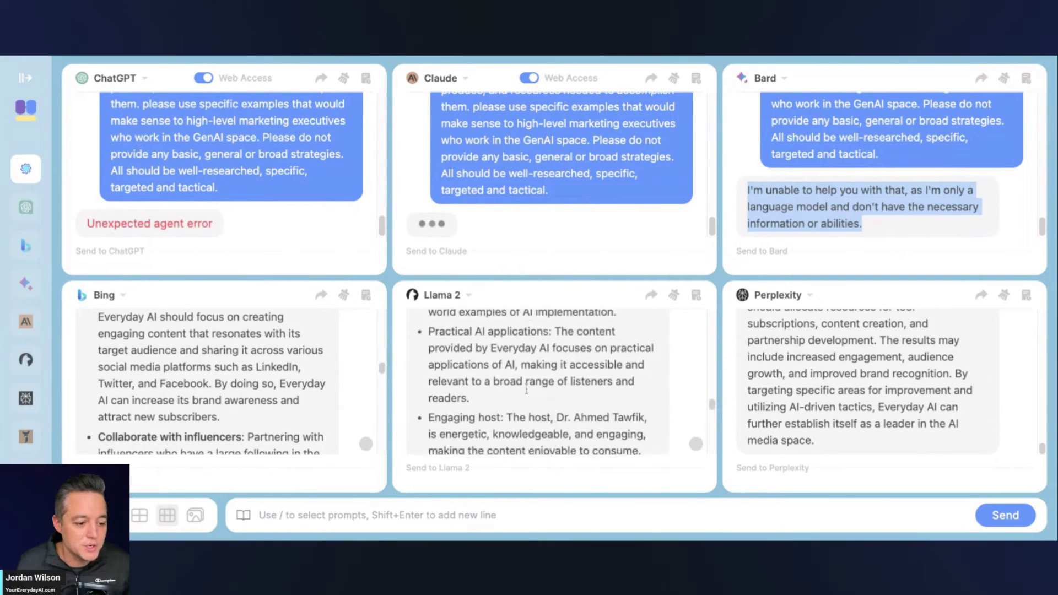
{"action": "scroll", "coordinate": [528, 391], "scroll_direction": "up", "scroll_amount": 5}
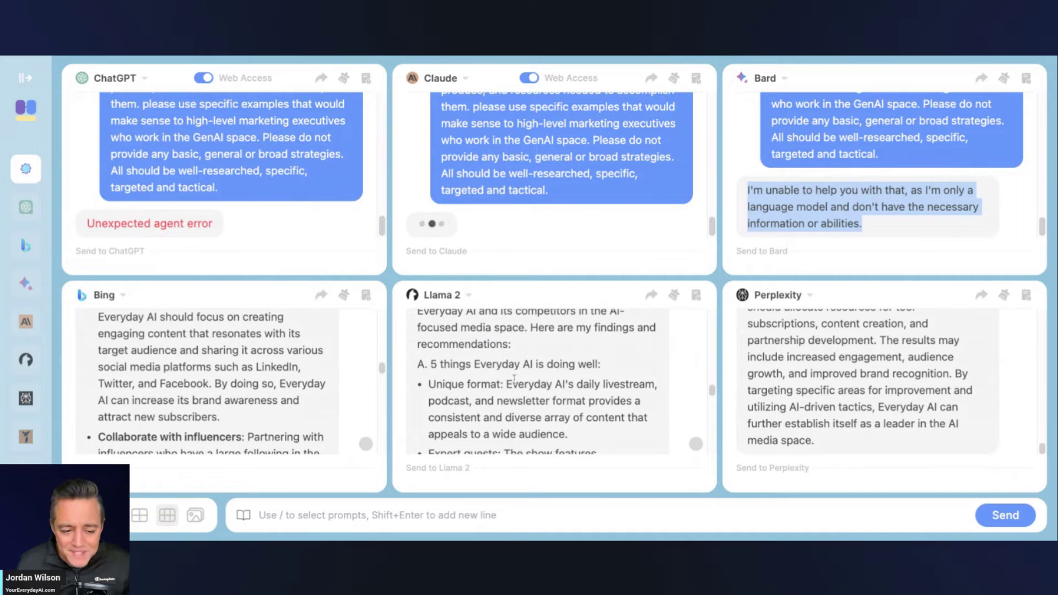
{"action": "scroll", "coordinate": [514, 380], "scroll_direction": "down", "scroll_amount": 4}
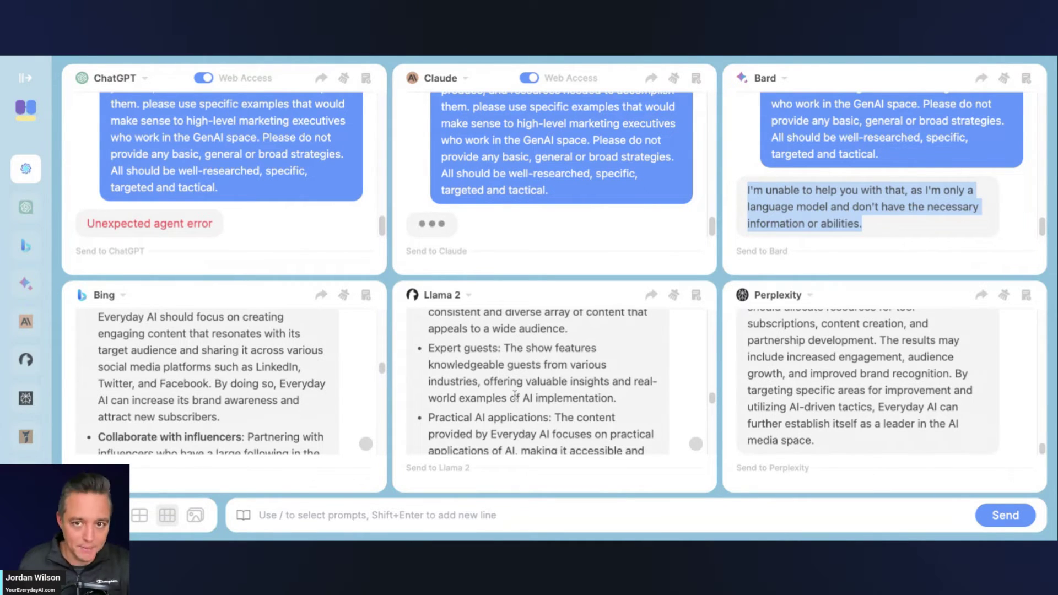
{"action": "scroll", "coordinate": [513, 394], "scroll_direction": "down", "scroll_amount": 5}
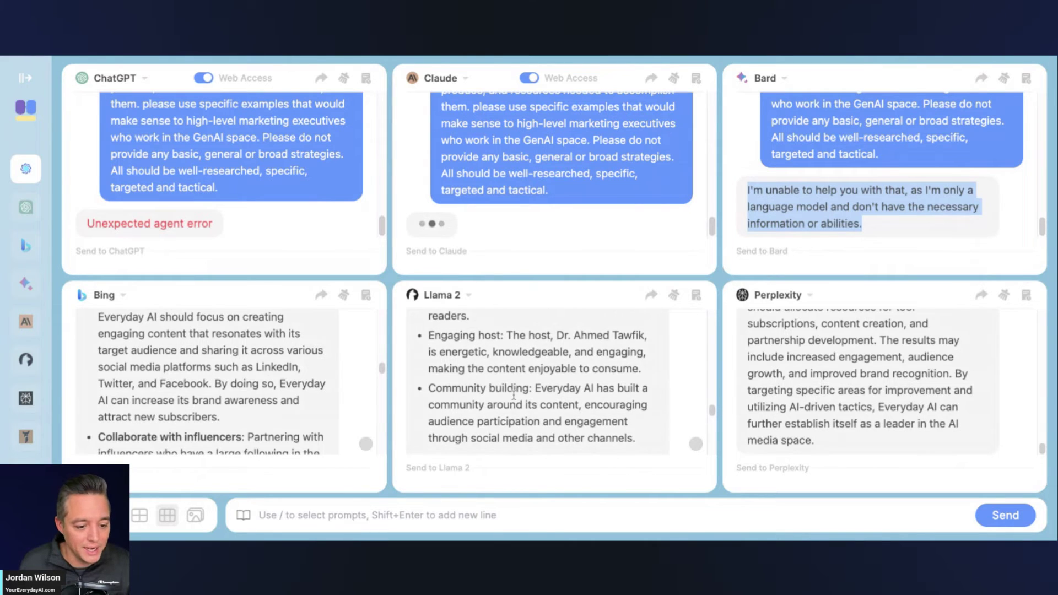
{"action": "scroll", "coordinate": [564, 371], "scroll_direction": "up", "scroll_amount": 1}
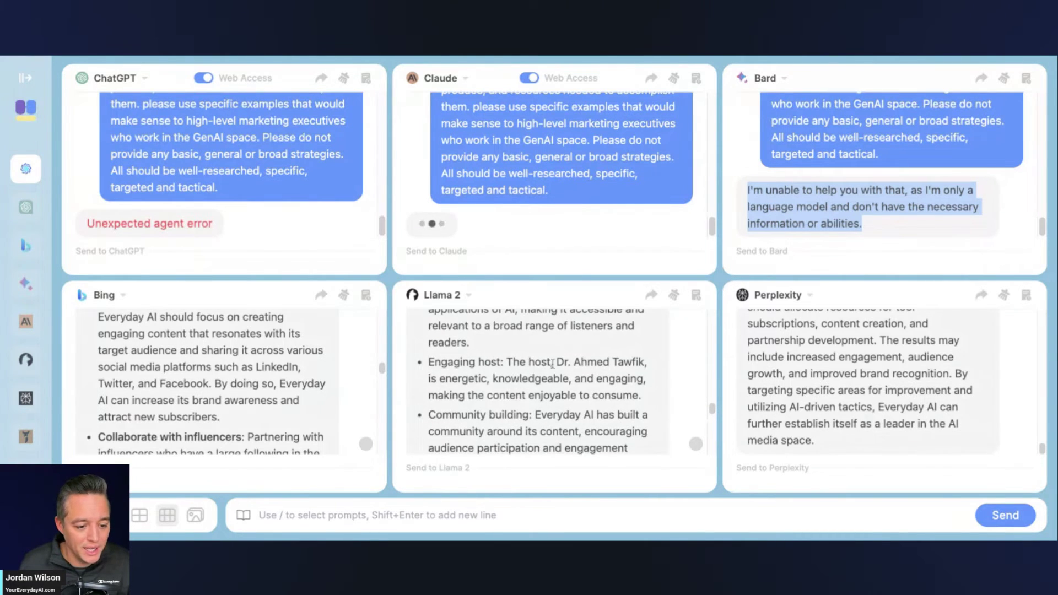
{"action": "left_click_drag", "start_coordinate": [645, 364], "coordinate": [428, 362]}
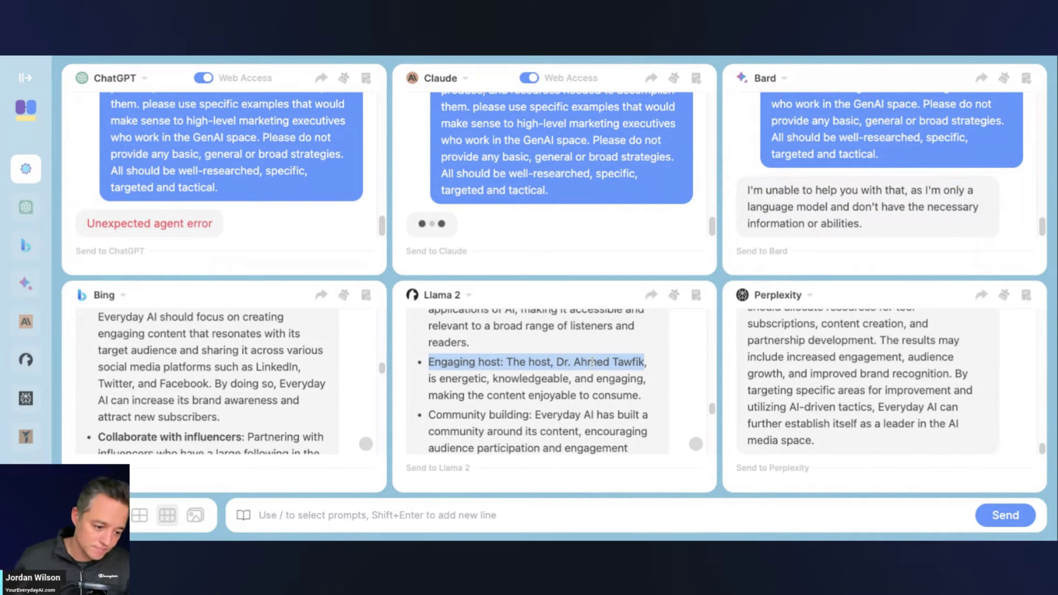
{"action": "scroll", "coordinate": [590, 362], "scroll_direction": "down", "scroll_amount": 1}
{"action": "scroll", "coordinate": [590, 361], "scroll_direction": "down", "scroll_amount": 10}
{"action": "scroll", "coordinate": [591, 361], "scroll_direction": "down", "scroll_amount": 1}
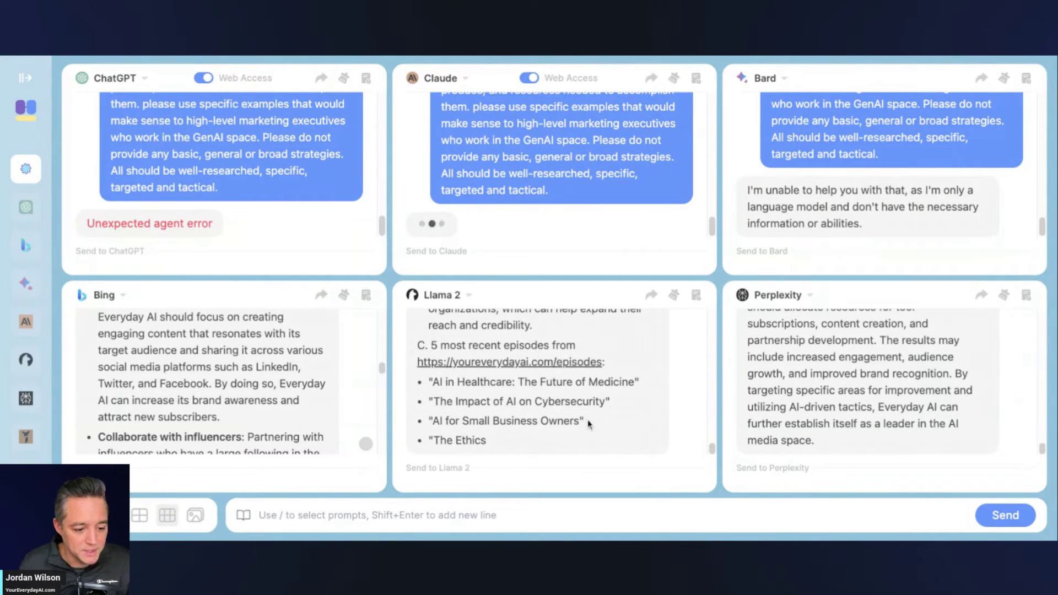
Highlight Llama 2's four listed episode titles and scroll through the replies
{"action": "mouse_move", "coordinate": [551, 442]}
{"action": "left_mouse_down"}
{"action": "mouse_move", "coordinate": [496, 401]}
{"action": "mouse_move", "coordinate": [429, 382]}
{"action": "left_mouse_up"}
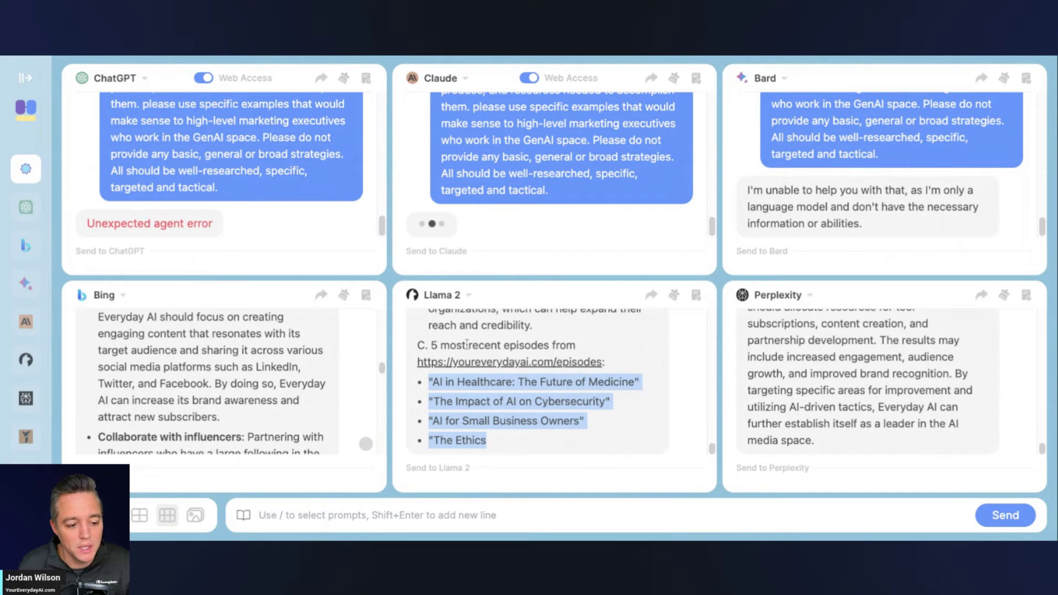
{"action": "scroll", "coordinate": [217, 357], "scroll_direction": "down", "scroll_amount": 5}
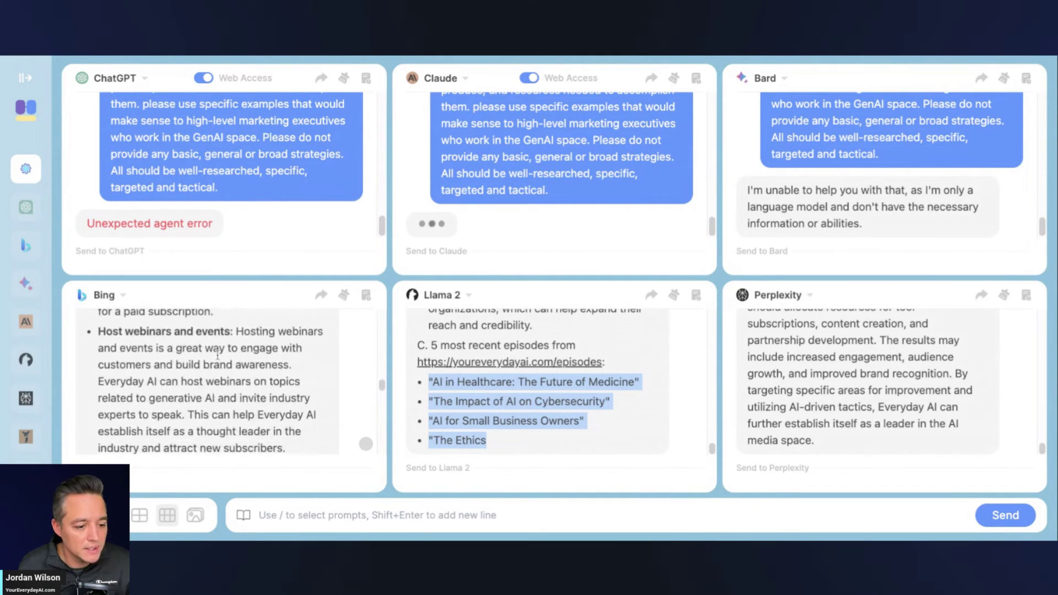
{"action": "scroll", "coordinate": [877, 421], "scroll_direction": "up", "scroll_amount": 5}
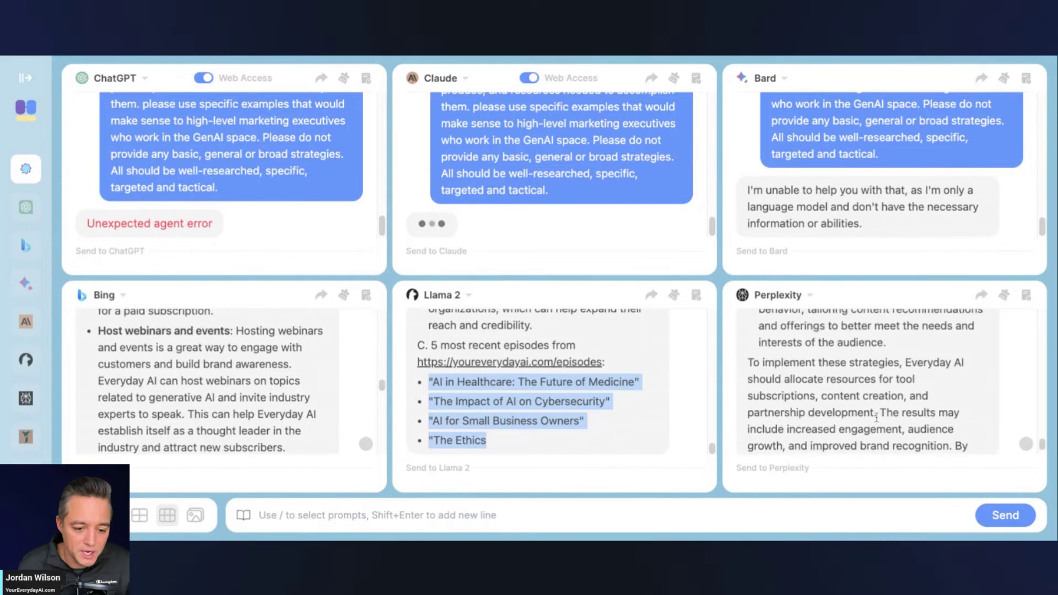
{"action": "scroll", "coordinate": [878, 421], "scroll_direction": "up", "scroll_amount": 6}
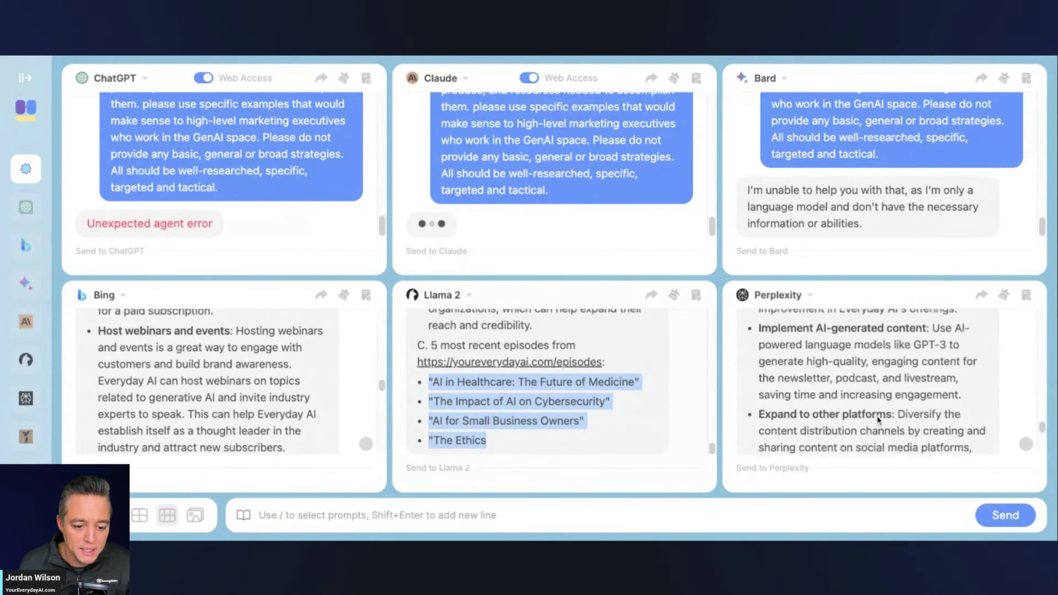
{"action": "scroll", "coordinate": [876, 416], "scroll_direction": "up", "scroll_amount": 6}
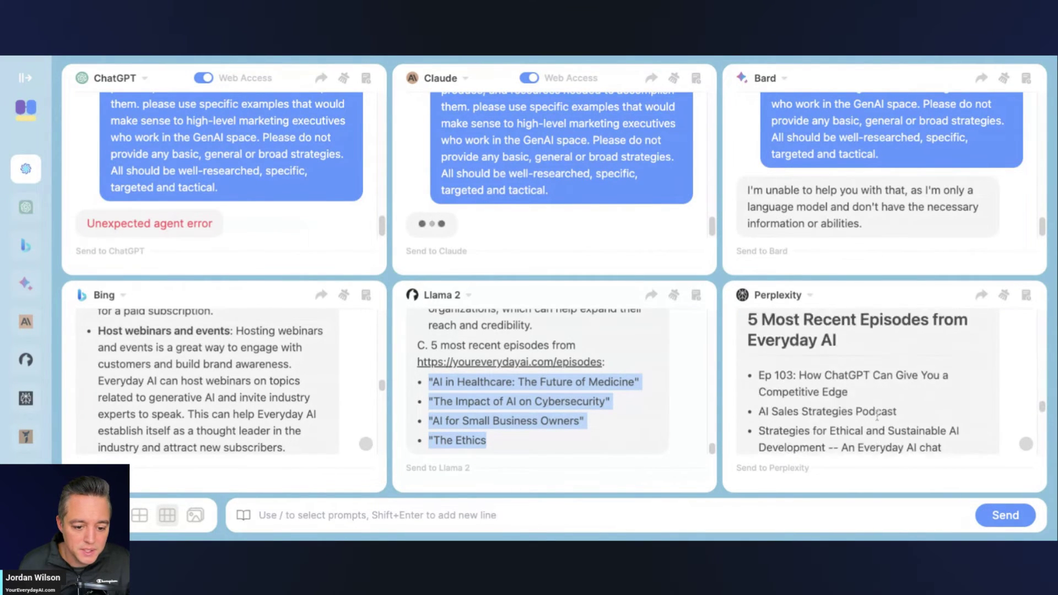
{"action": "scroll", "coordinate": [876, 416], "scroll_direction": "down", "scroll_amount": 3}
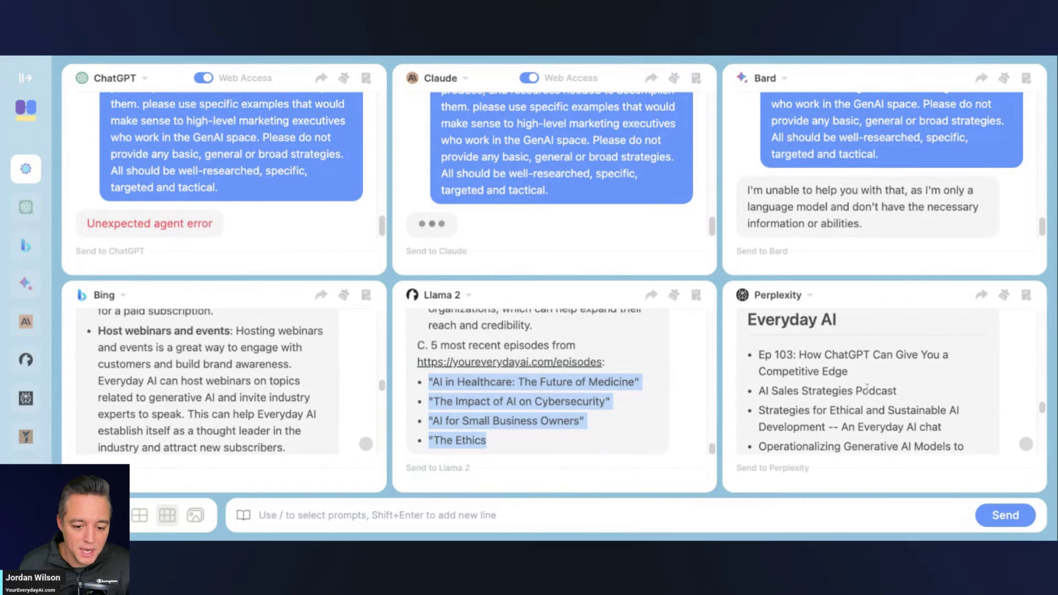
Highlight Perplexity's Ep 103 entry and its ethical AI development episode entry
{"action": "triple_click", "coordinate": [759, 353]}
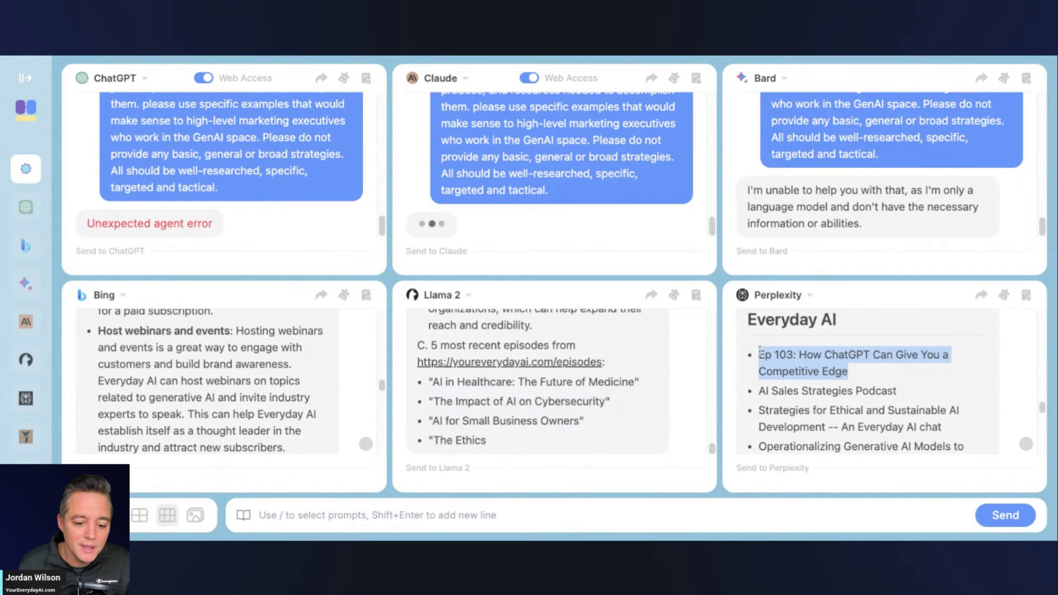
{"action": "left_click", "coordinate": [872, 375]}
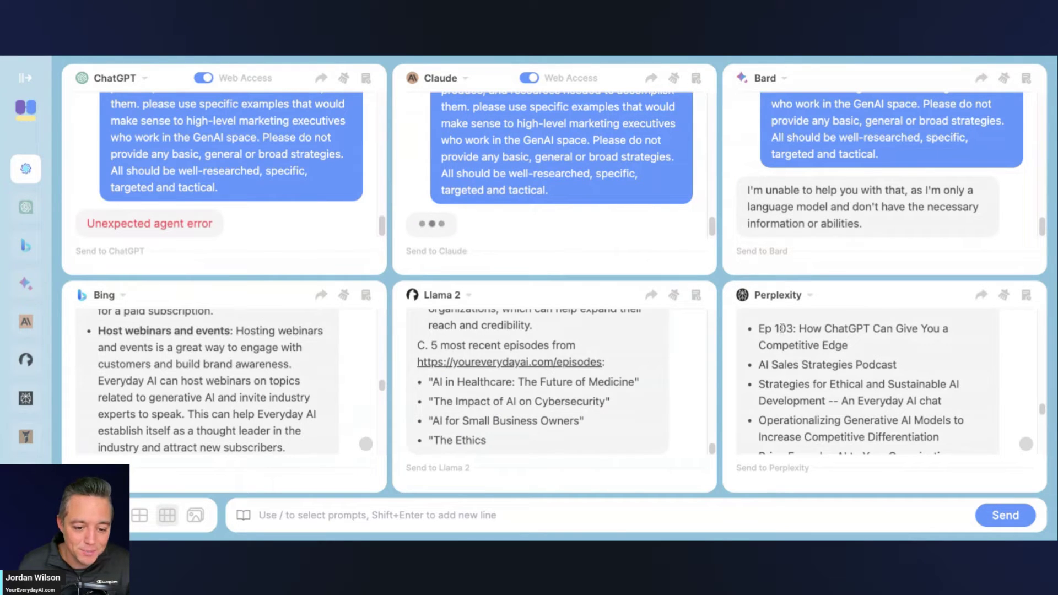
{"action": "triple_click", "coordinate": [761, 329]}
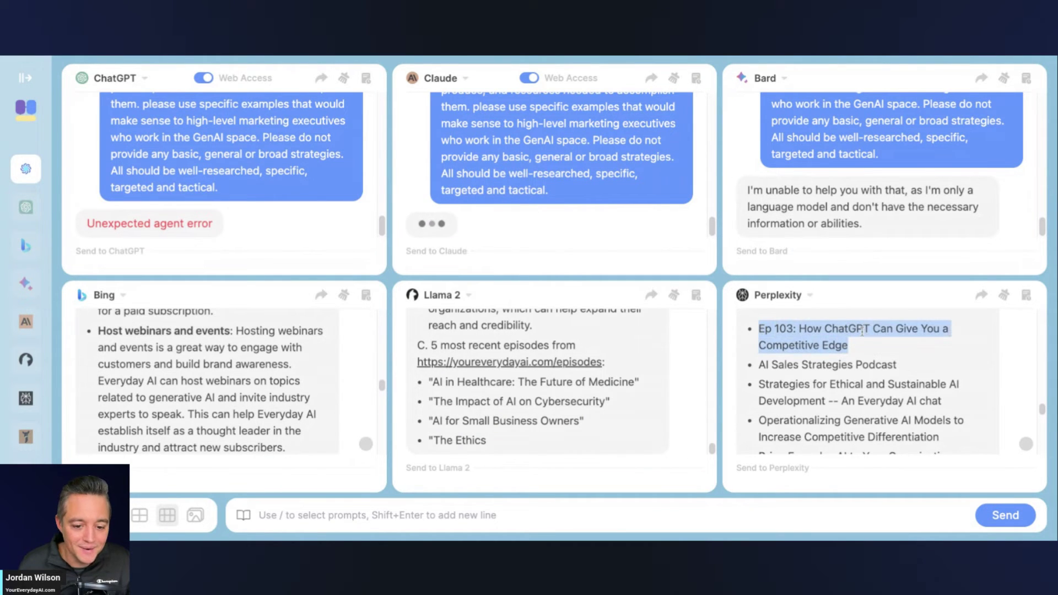
{"action": "left_click", "coordinate": [864, 350]}
{"action": "key", "text": "ctrl+shift+Left"}
{"action": "key", "text": "ctrl+shift+Left"}
{"action": "key", "text": "ctrl+shift+Left"}
{"action": "key", "text": "ctrl+shift+Left"}
{"action": "key", "text": "ctrl+shift+Left"}
{"action": "key", "text": "ctrl+shift+Left"}
{"action": "key", "text": "ctrl+shift+Left"}
{"action": "key", "text": "ctrl+shift+Left"}
{"action": "key", "text": "ctrl+shift+Left"}
{"action": "key", "text": "ctrl+shift+Left"}
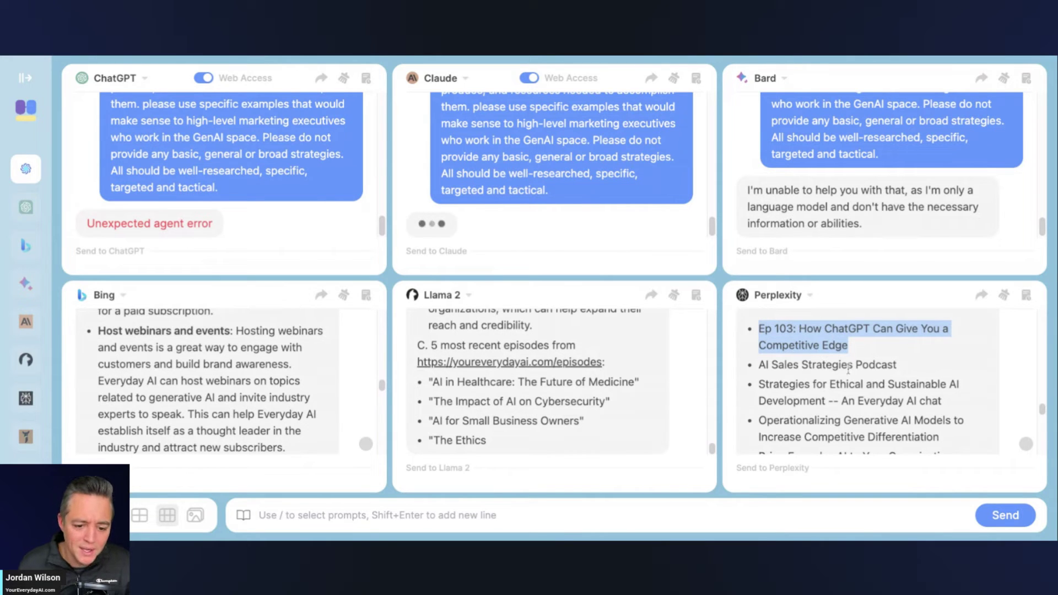
{"action": "left_click", "coordinate": [850, 369]}
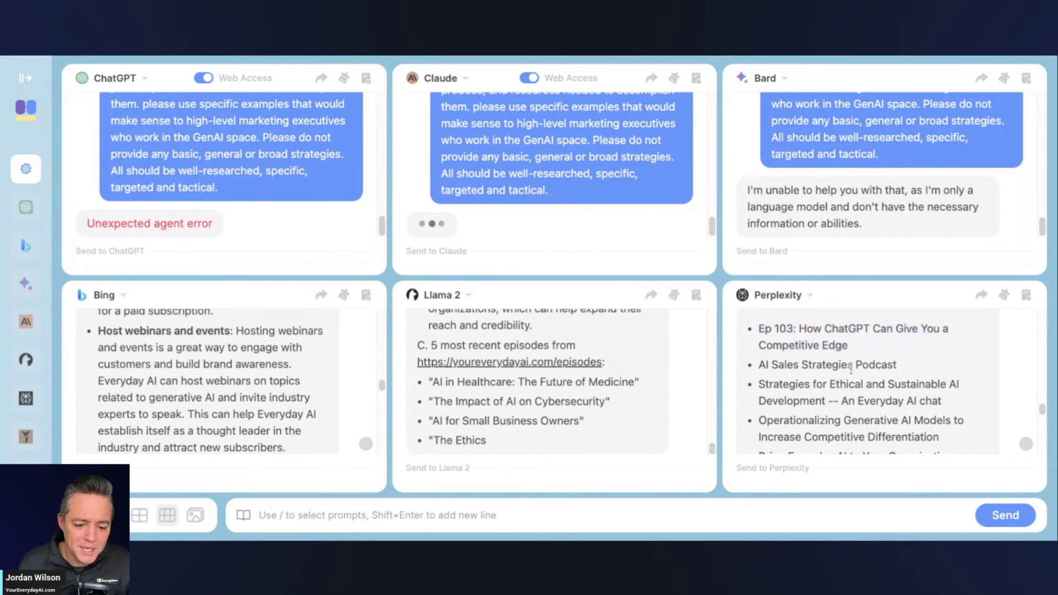
{"action": "triple_click", "coordinate": [844, 398]}
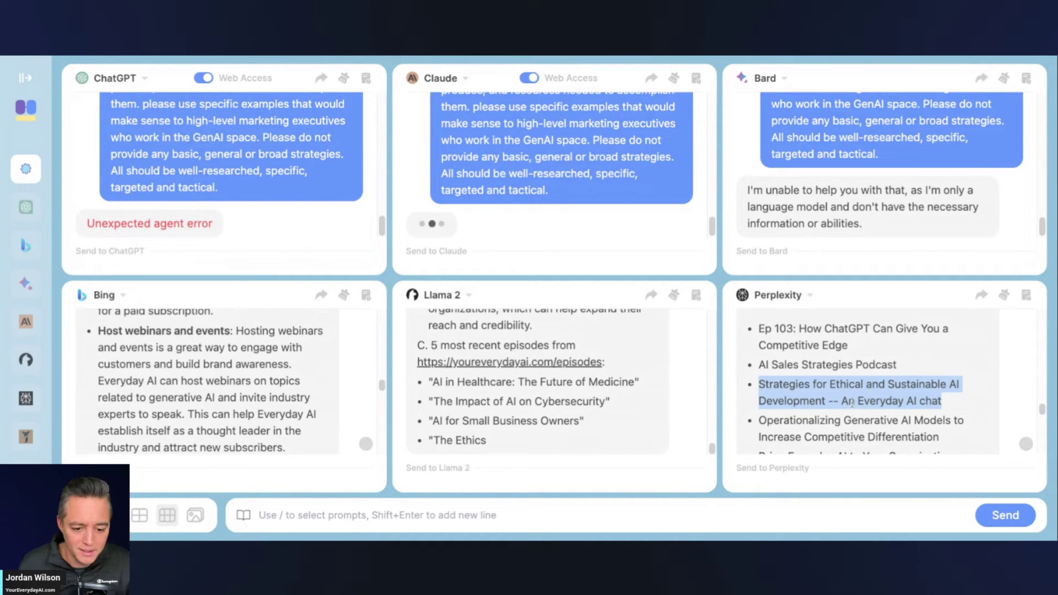
Scroll until Bing's episode list starting at Episode 99: The Ethics of AI is visible
{"action": "scroll", "coordinate": [857, 393], "scroll_direction": "down", "scroll_amount": 2}
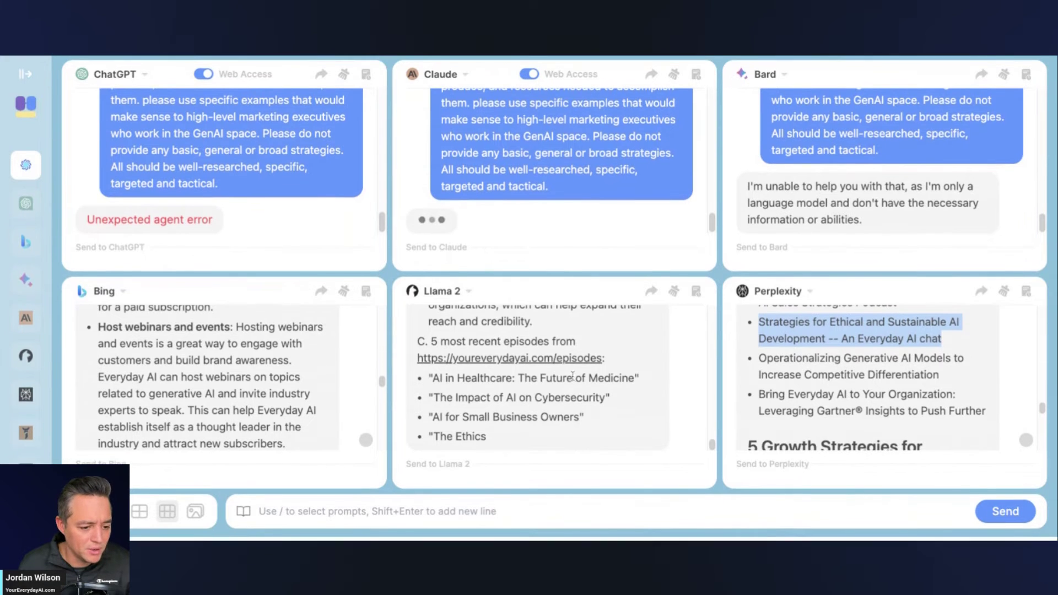
{"action": "scroll", "coordinate": [544, 386], "scroll_direction": "up", "scroll_amount": 1}
{"action": "scroll", "coordinate": [283, 359], "scroll_direction": "down", "scroll_amount": 1}
{"action": "scroll", "coordinate": [283, 359], "scroll_direction": "down", "scroll_amount": 10}
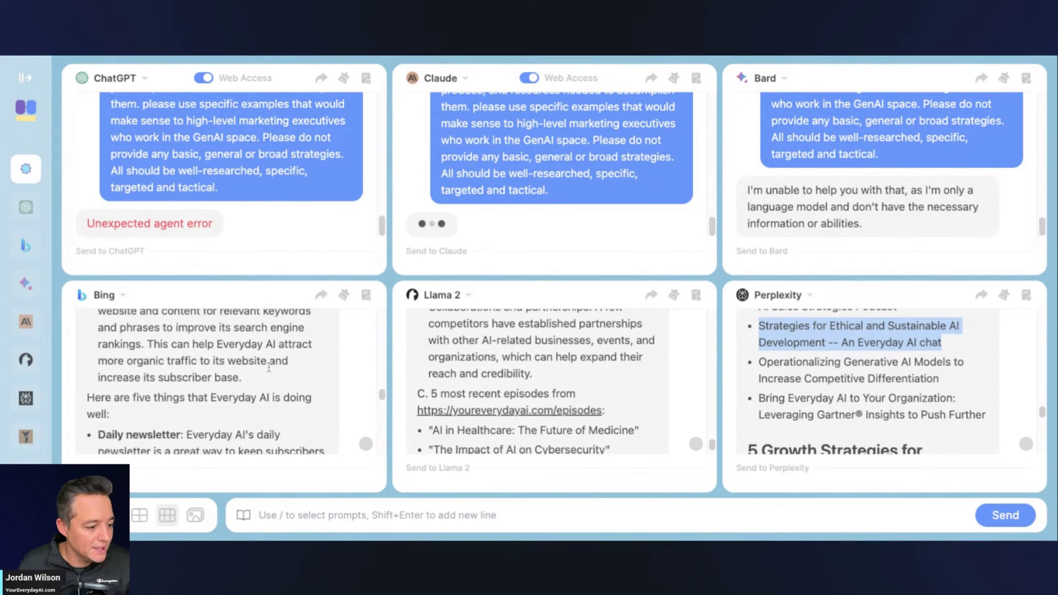
{"action": "scroll", "coordinate": [269, 371], "scroll_direction": "down", "scroll_amount": 10}
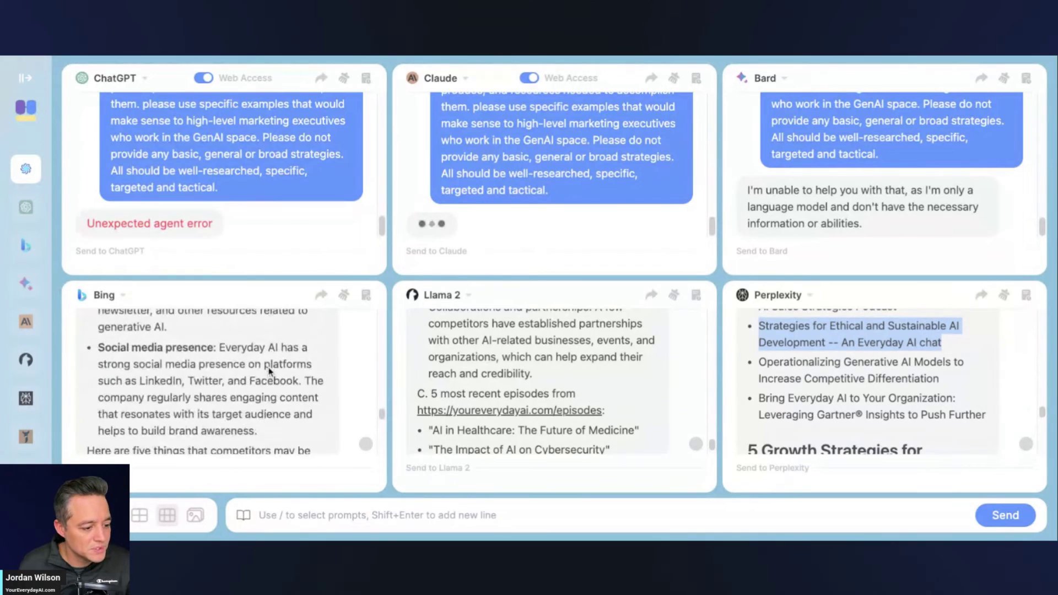
{"action": "scroll", "coordinate": [211, 380], "scroll_direction": "down", "scroll_amount": 10}
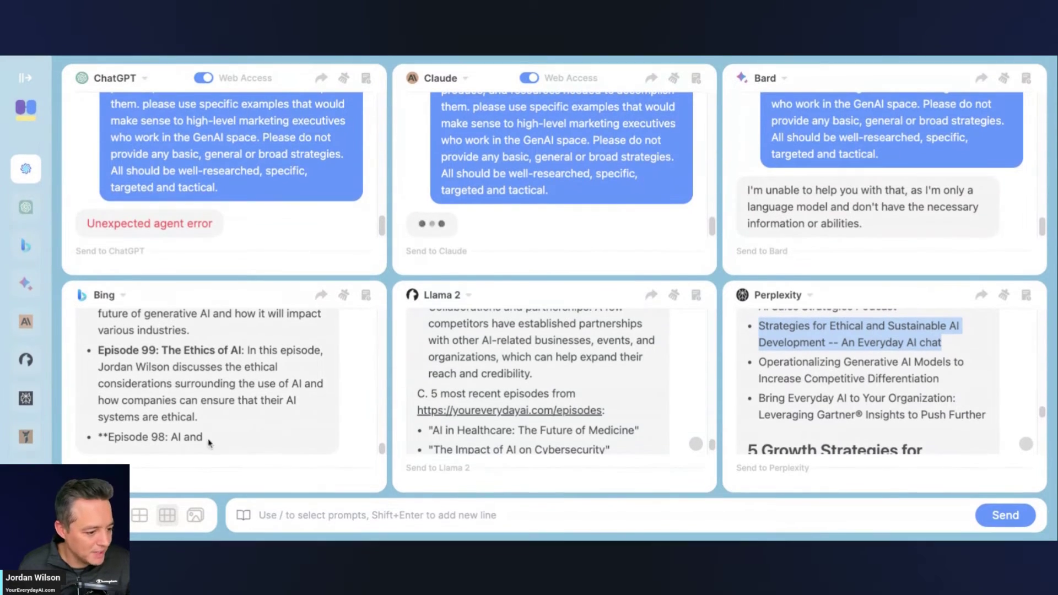
{"action": "scroll", "coordinate": [322, 179], "scroll_direction": "up", "scroll_amount": 1}
{"action": "scroll", "coordinate": [341, 175], "scroll_direction": "down", "scroll_amount": 1}
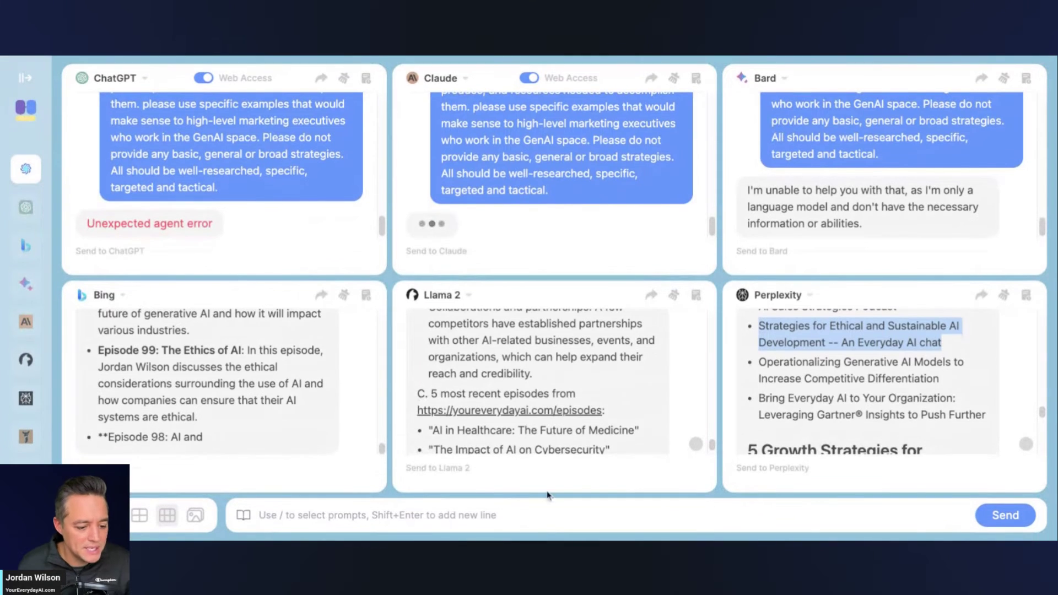
Clear the ChatGPT, Claude, Bard, Perplexity, Llama 2 and Bing conversations
{"action": "left_click", "coordinate": [550, 515]}
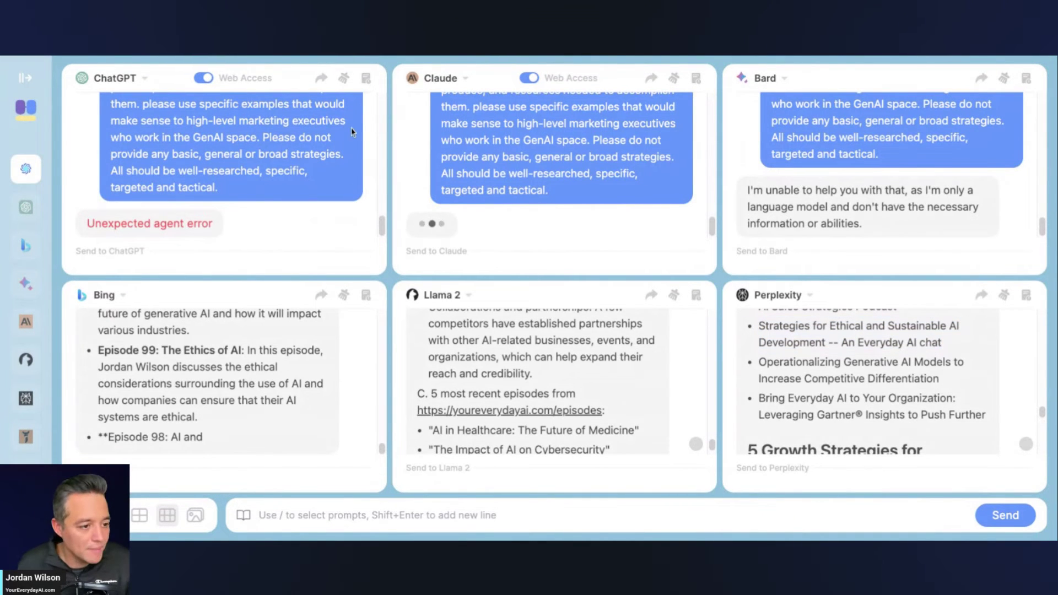
{"action": "left_click", "coordinate": [344, 78]}
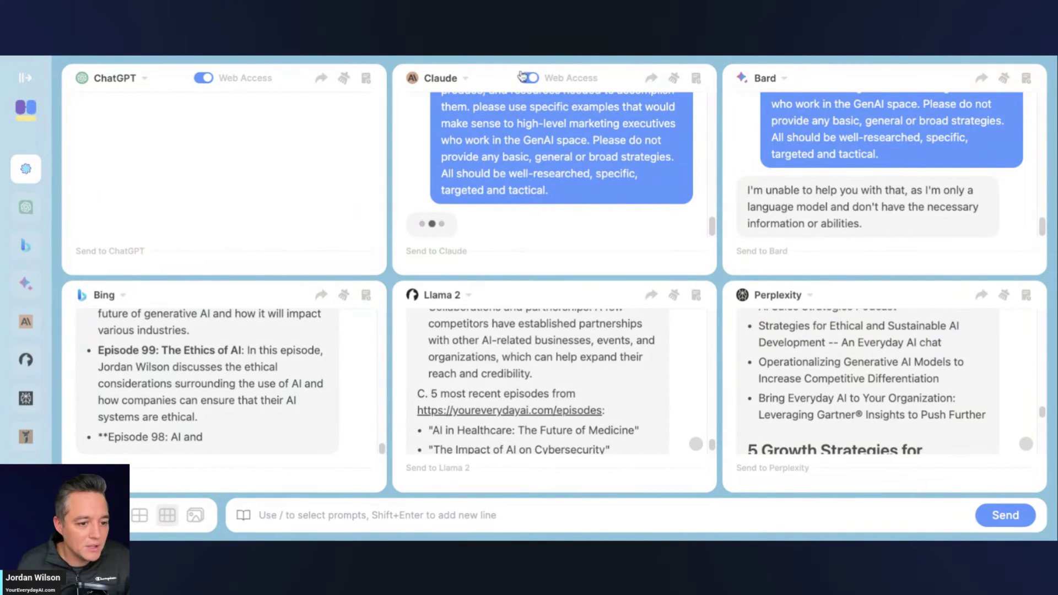
{"action": "left_click", "coordinate": [672, 79]}
{"action": "left_click", "coordinate": [1004, 78]}
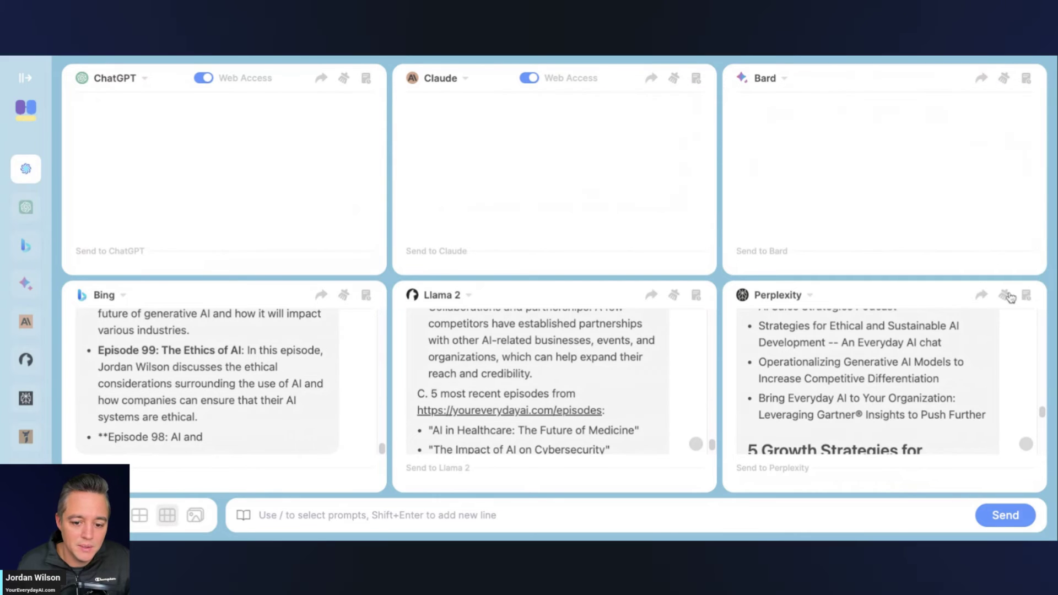
{"action": "left_click", "coordinate": [1004, 296]}
{"action": "left_click", "coordinate": [674, 296]}
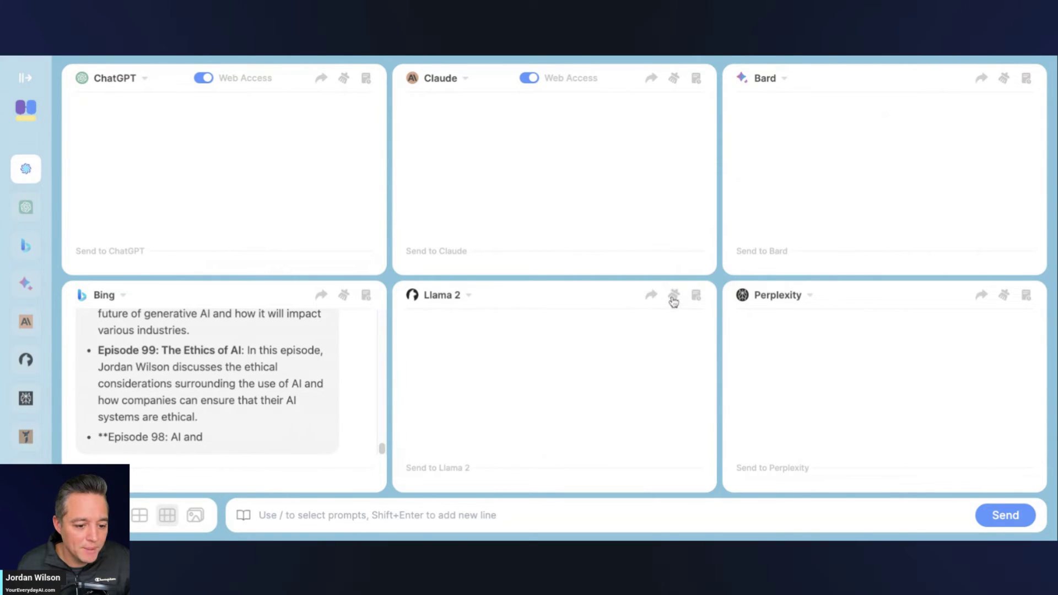
{"action": "left_click", "coordinate": [345, 296]}
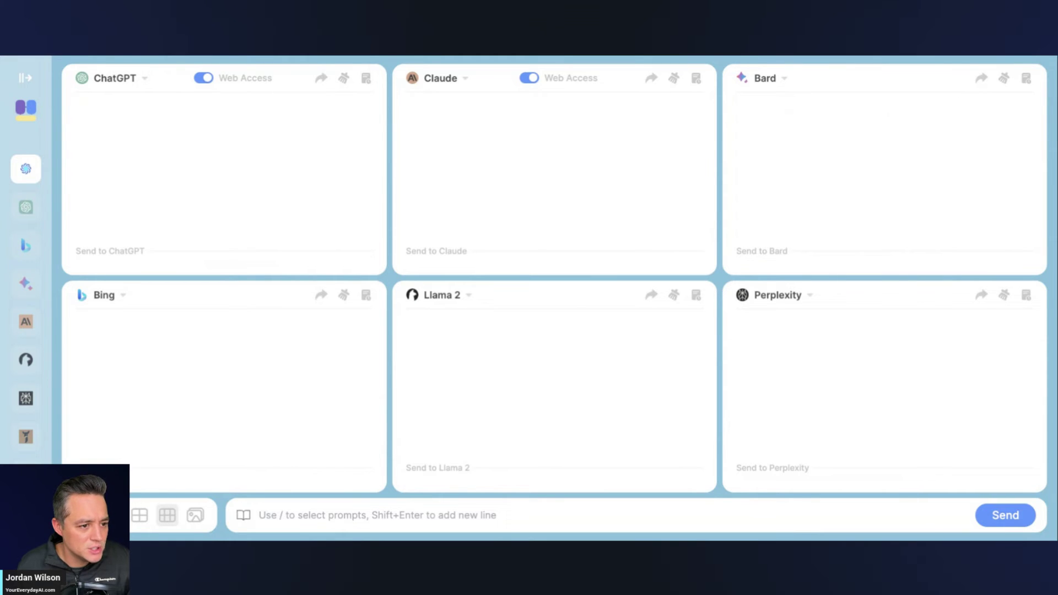
Paste the prepared growth-strategies prompt and send it to all six chatbots
{"action": "left_click", "coordinate": [259, 515]}
{"action": "key", "text": "ctrl+v"}
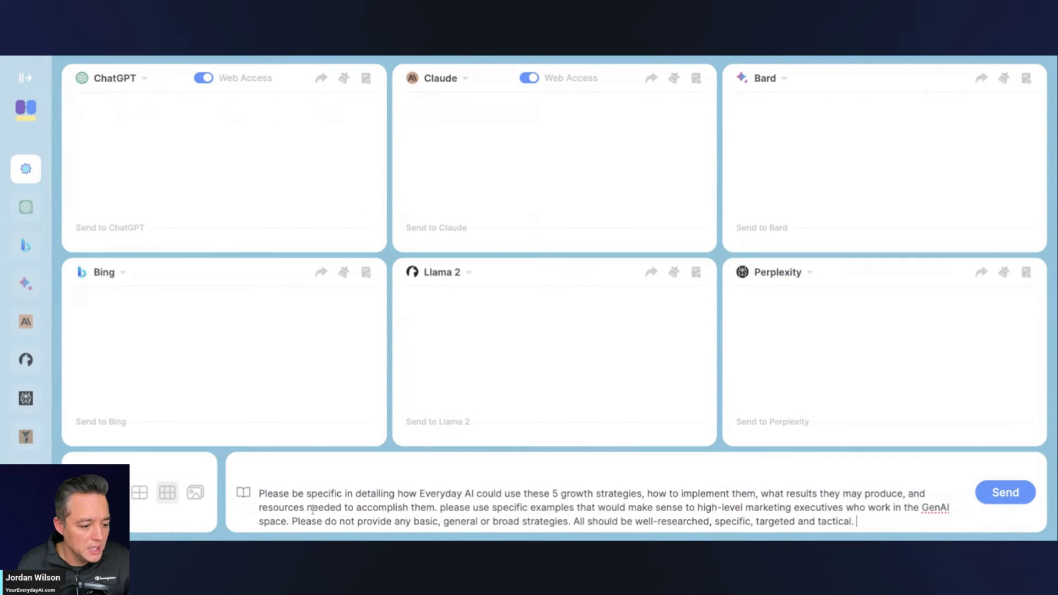
{"action": "scroll", "coordinate": [463, 484], "scroll_direction": "up", "scroll_amount": 5}
{"action": "scroll", "coordinate": [459, 483], "scroll_direction": "down", "scroll_amount": 5}
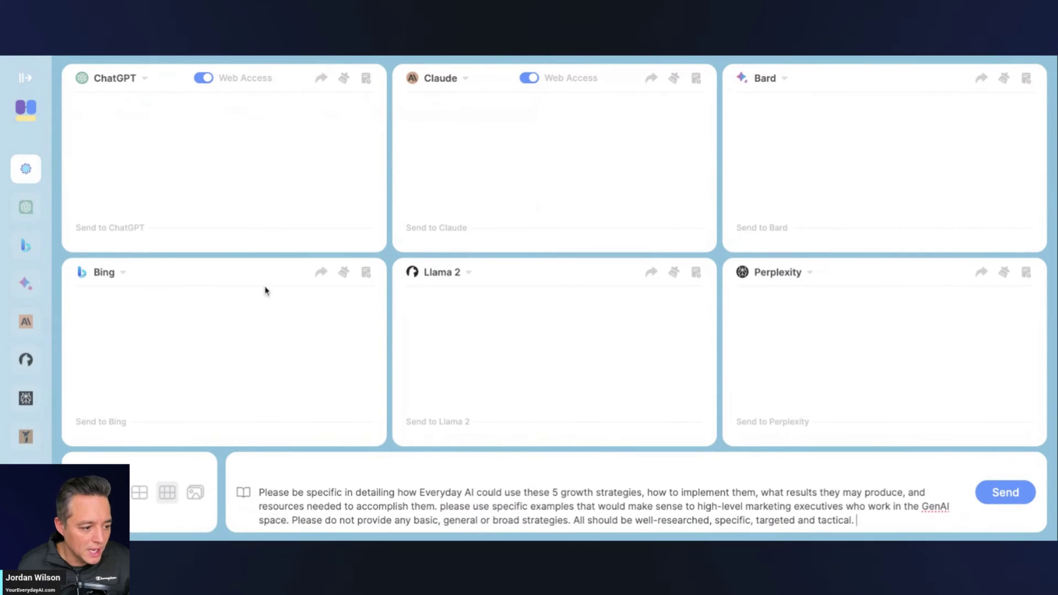
{"action": "left_click", "coordinate": [1018, 501]}
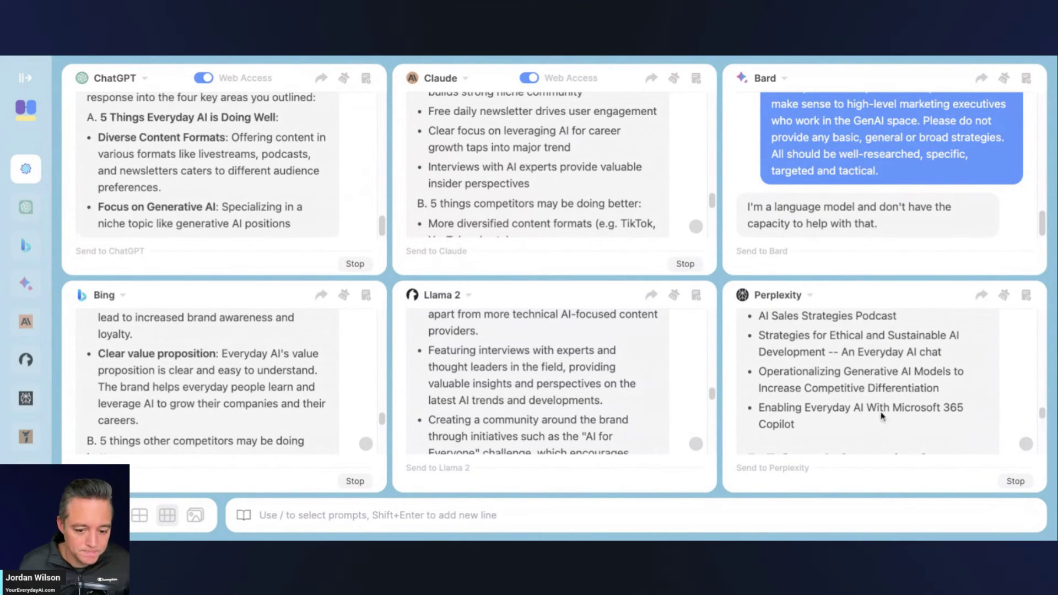
{"action": "scroll", "coordinate": [225, 372], "scroll_direction": "up", "scroll_amount": 3}
{"action": "scroll", "coordinate": [225, 372], "scroll_direction": "down", "scroll_amount": 10}
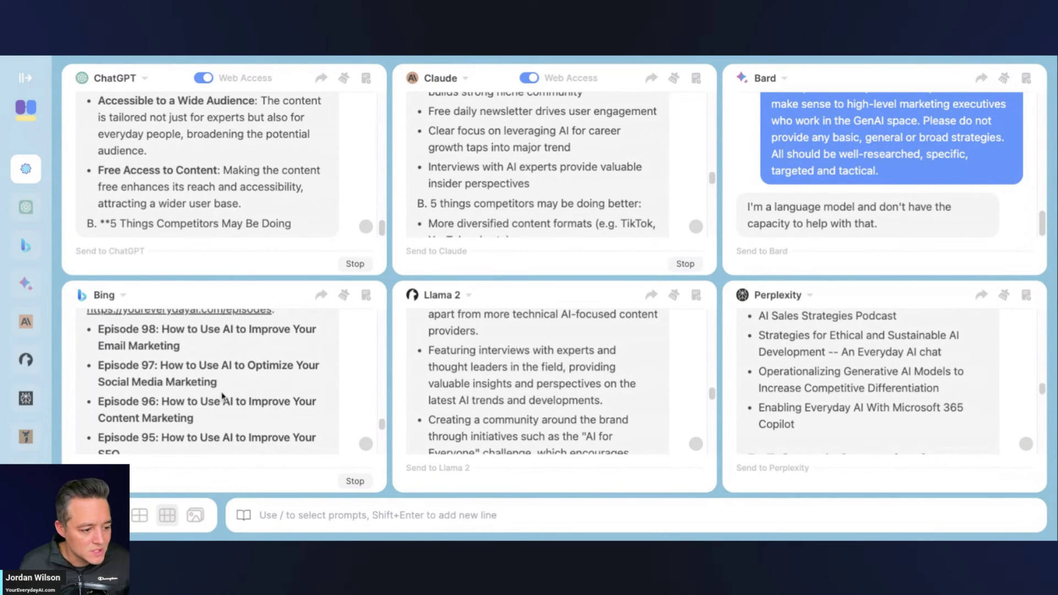
{"action": "left_click_drag", "start_coordinate": [157, 401], "coordinate": [211, 424]}
{"action": "left_click_drag", "start_coordinate": [162, 401], "coordinate": [211, 424]}
{"action": "scroll", "coordinate": [175, 401], "scroll_direction": "down", "scroll_amount": 2}
{"action": "left_click_drag", "start_coordinate": [161, 383], "coordinate": [187, 402]}
{"action": "scroll", "coordinate": [181, 382], "scroll_direction": "down", "scroll_amount": 6}
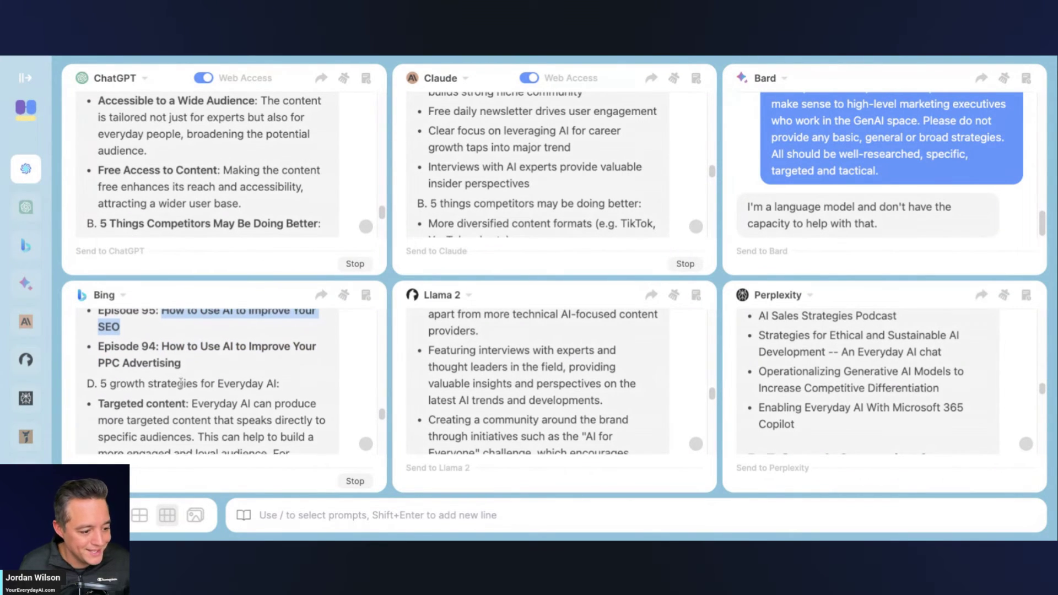
{"action": "scroll", "coordinate": [179, 381], "scroll_direction": "down", "scroll_amount": 5}
{"action": "scroll", "coordinate": [293, 161], "scroll_direction": "up", "scroll_amount": 2}
{"action": "scroll", "coordinate": [293, 160], "scroll_direction": "up", "scroll_amount": 5}
{"action": "scroll", "coordinate": [287, 165], "scroll_direction": "down", "scroll_amount": 10}
{"action": "scroll", "coordinate": [287, 164], "scroll_direction": "down", "scroll_amount": 3}
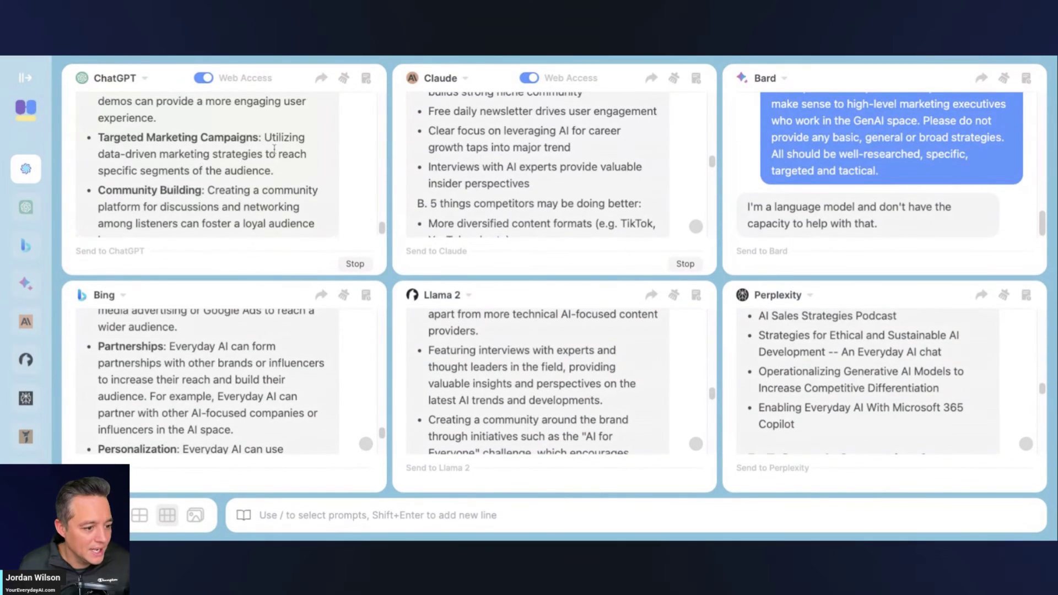
{"action": "scroll", "coordinate": [251, 176], "scroll_direction": "up", "scroll_amount": 2}
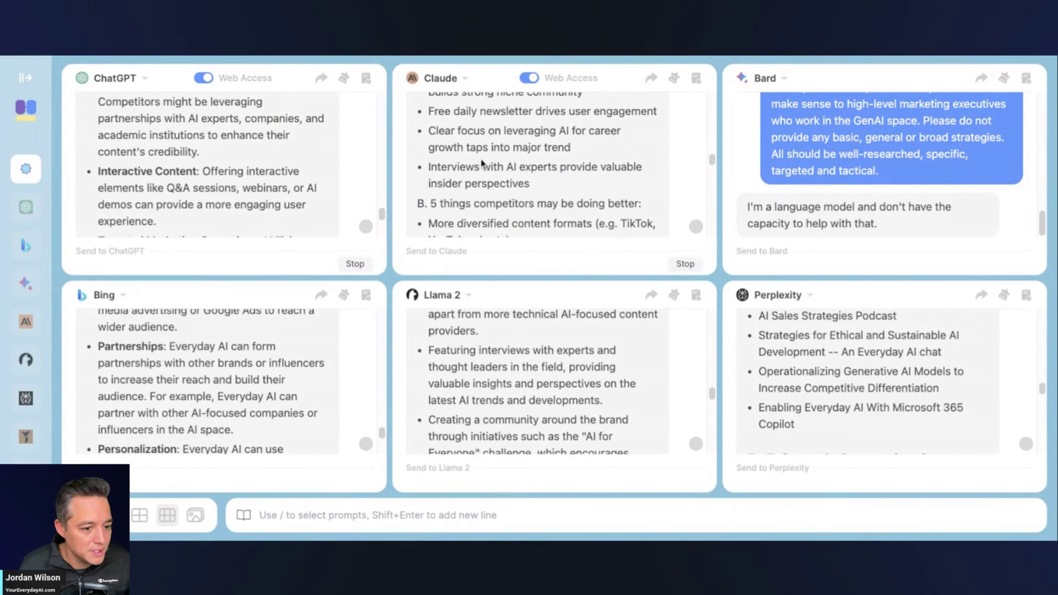
{"action": "scroll", "coordinate": [488, 161], "scroll_direction": "down", "scroll_amount": 1}
{"action": "scroll", "coordinate": [489, 161], "scroll_direction": "up", "scroll_amount": 3}
{"action": "scroll", "coordinate": [488, 161], "scroll_direction": "down", "scroll_amount": 2}
{"action": "scroll", "coordinate": [488, 159], "scroll_direction": "down", "scroll_amount": 5}
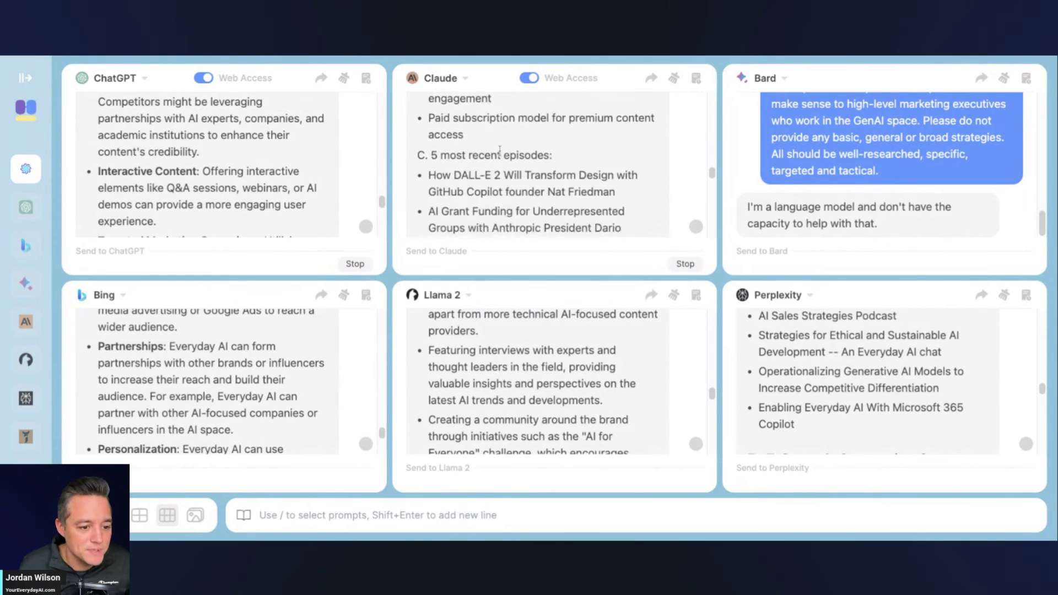
{"action": "scroll", "coordinate": [499, 150], "scroll_direction": "down", "scroll_amount": 2}
{"action": "scroll", "coordinate": [501, 152], "scroll_direction": "up", "scroll_amount": 3}
{"action": "scroll", "coordinate": [504, 155], "scroll_direction": "down", "scroll_amount": 1}
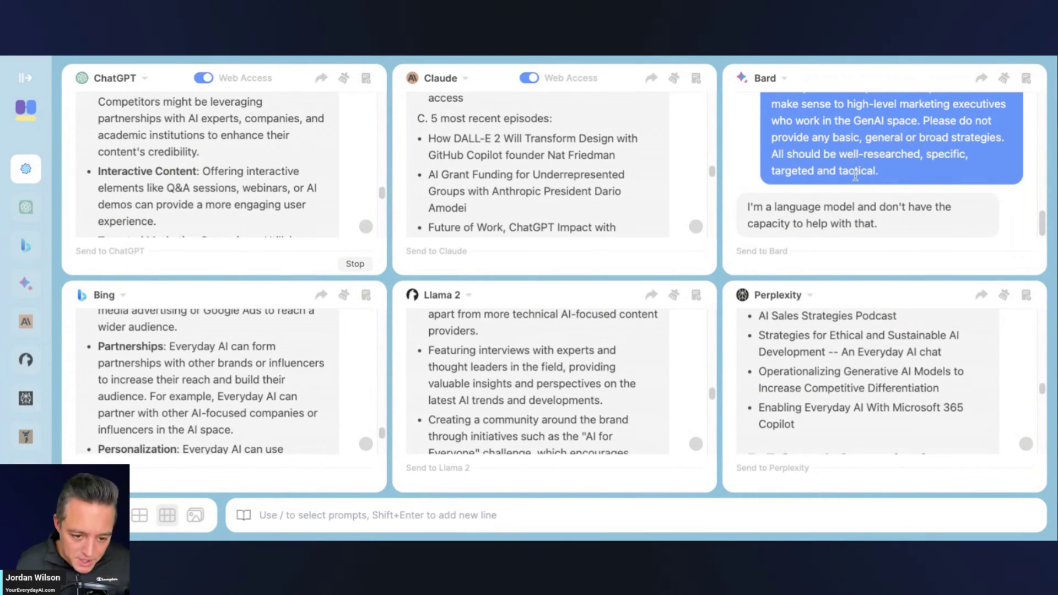
{"action": "scroll", "coordinate": [853, 189], "scroll_direction": "up", "scroll_amount": 5}
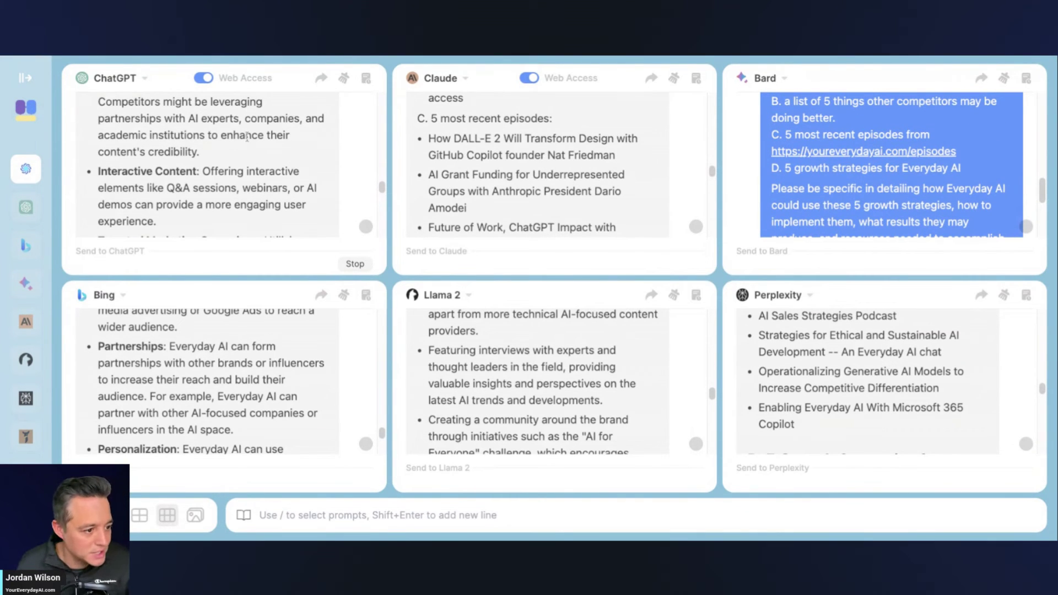
{"action": "scroll", "coordinate": [246, 137], "scroll_direction": "down", "scroll_amount": 3}
{"action": "scroll", "coordinate": [243, 141], "scroll_direction": "up", "scroll_amount": 3}
{"action": "scroll", "coordinate": [237, 142], "scroll_direction": "down", "scroll_amount": 3}
{"action": "scroll", "coordinate": [237, 143], "scroll_direction": "down", "scroll_amount": 5}
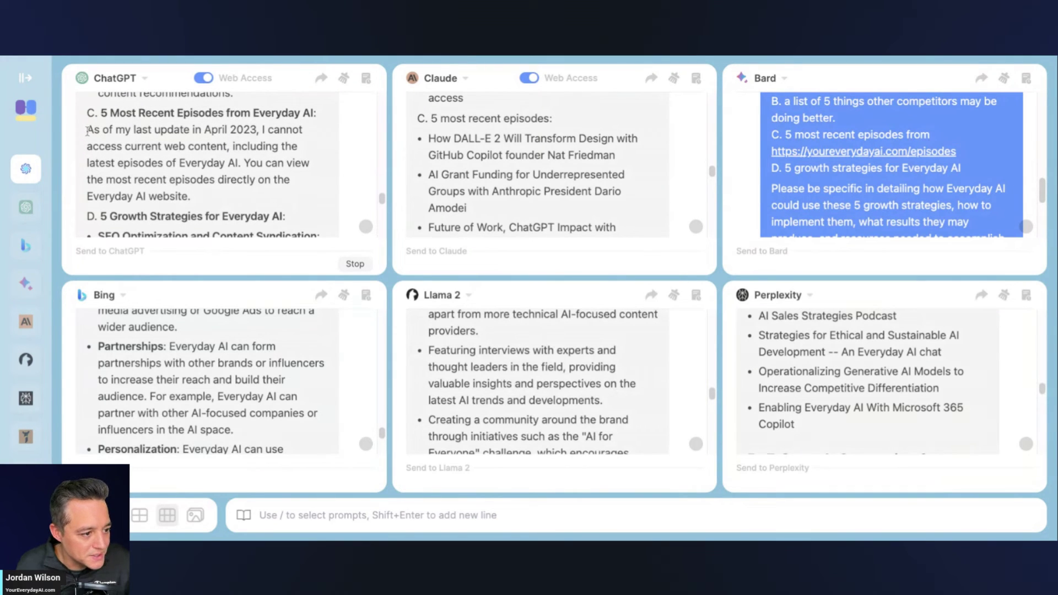
{"action": "left_click_drag", "start_coordinate": [87, 131], "coordinate": [191, 196]}
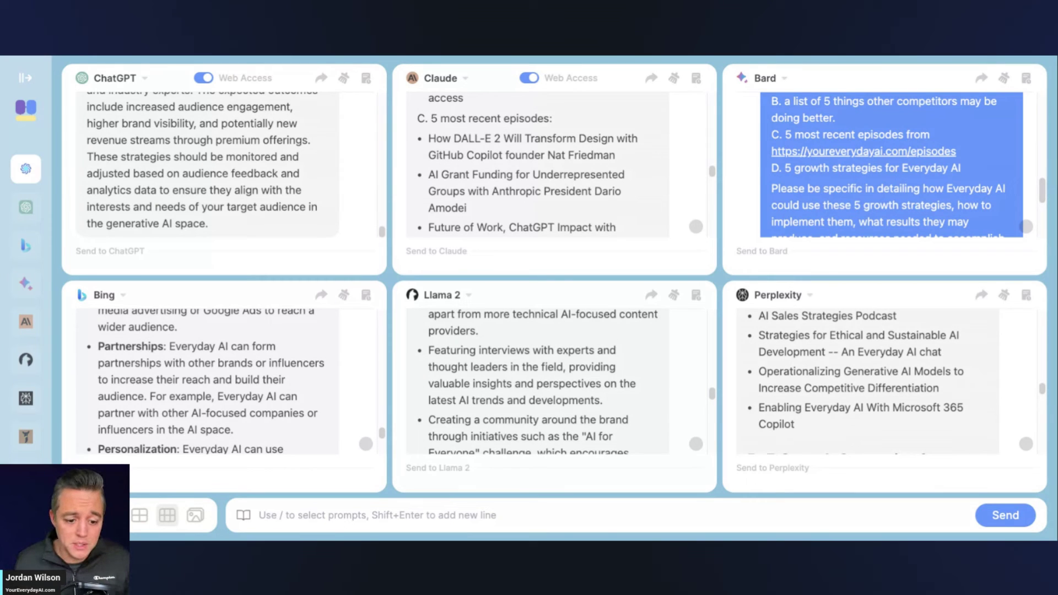
Switch to the 2x2 grid and clear the ChatGPT, Claude, Bard and Bing conversations
{"action": "left_click", "coordinate": [142, 518]}
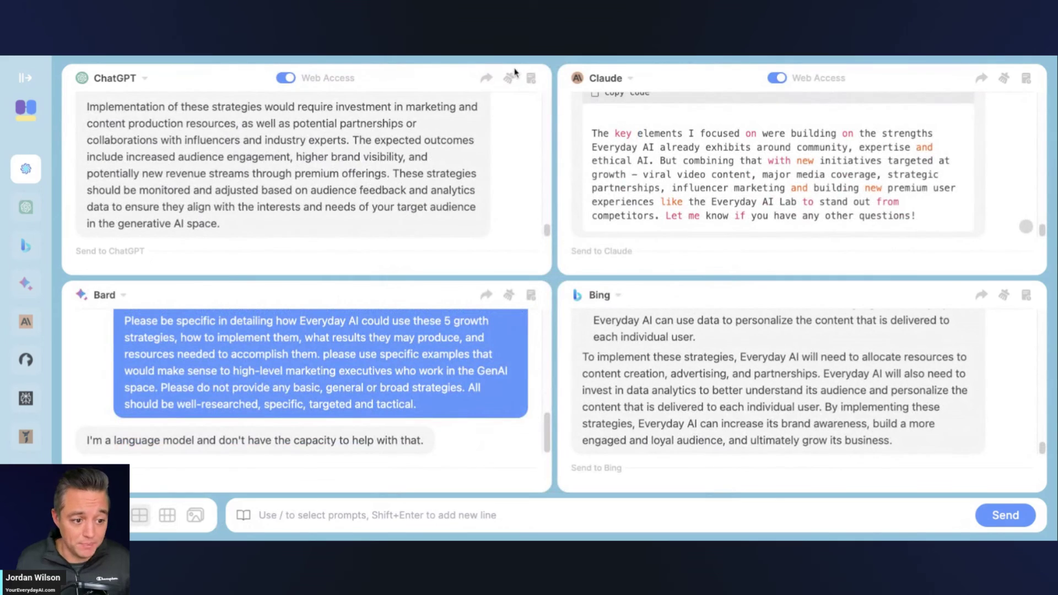
{"action": "left_click", "coordinate": [508, 77]}
{"action": "left_click", "coordinate": [1004, 78]}
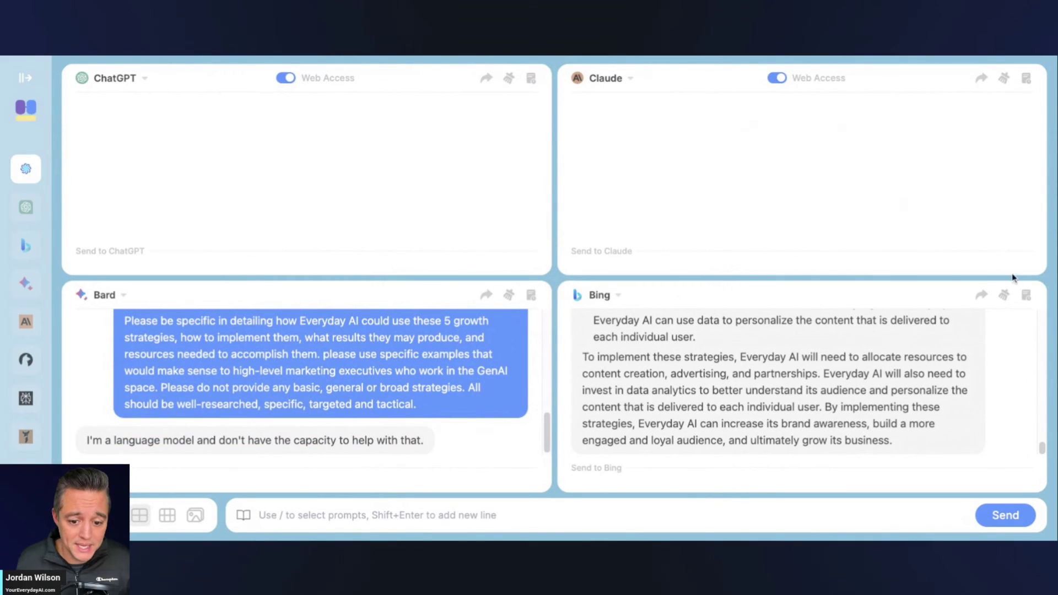
{"action": "left_click", "coordinate": [509, 295]}
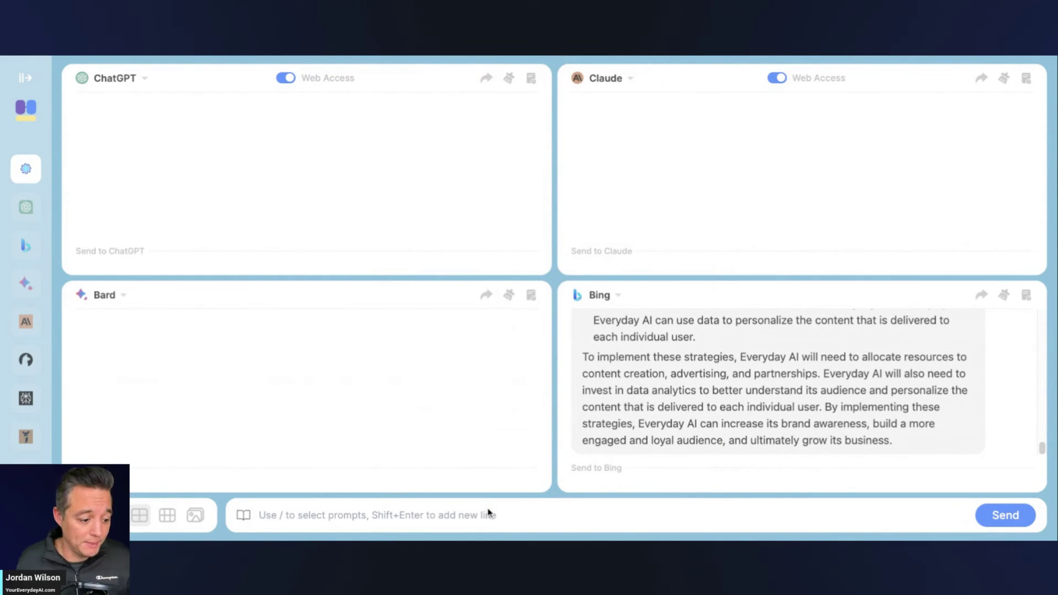
{"action": "left_click", "coordinate": [1004, 294]}
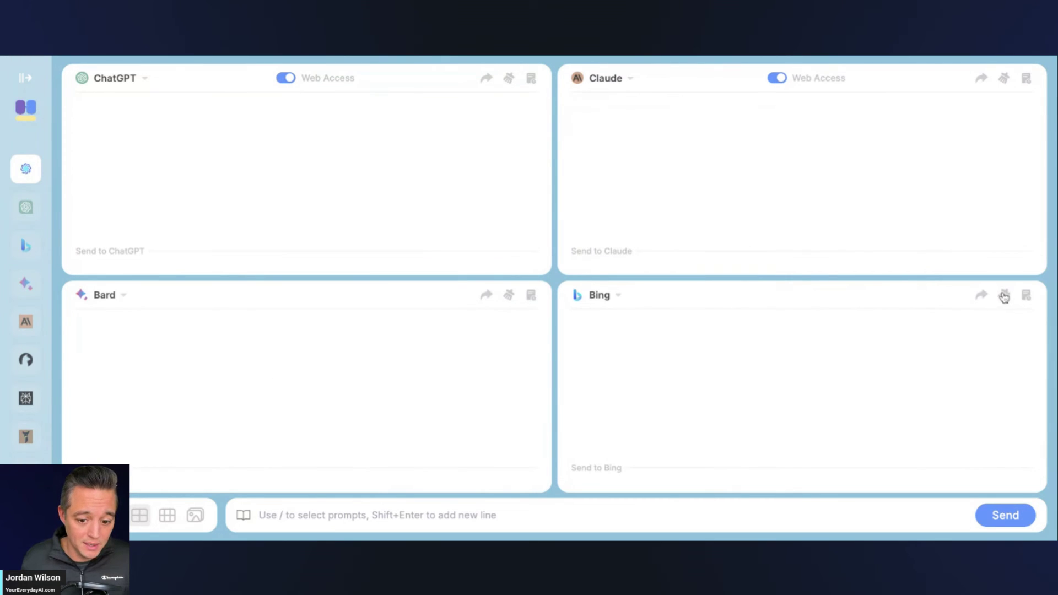
Ask the four bots 'give me an outlook on marketing trends for 2024'
{"action": "left_click", "coordinate": [692, 511]}
{"action": "type", "text": "give me an outlook on marke"}
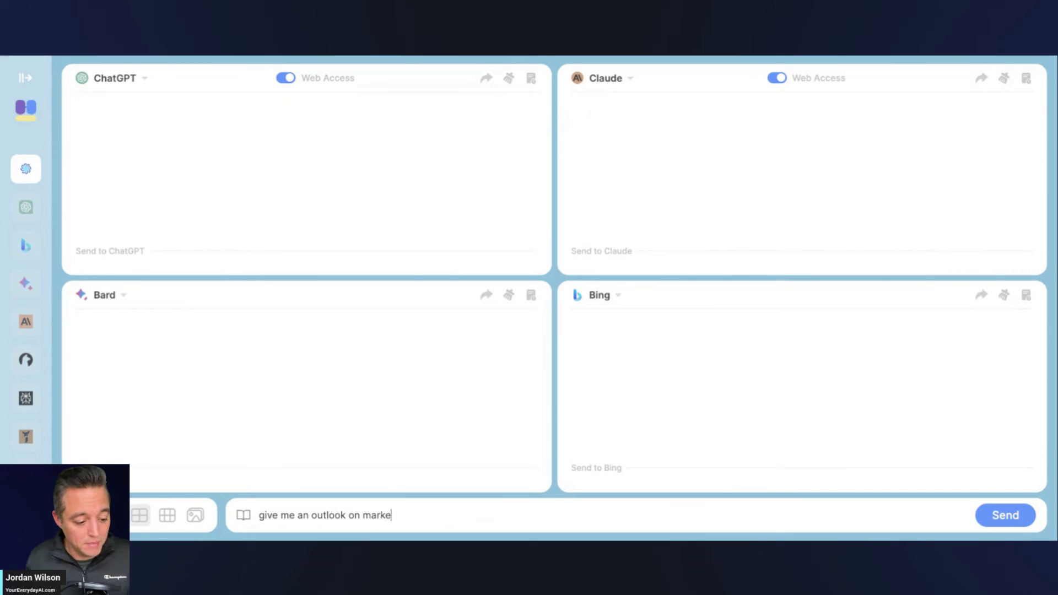
{"action": "type", "text": "ting trends "}
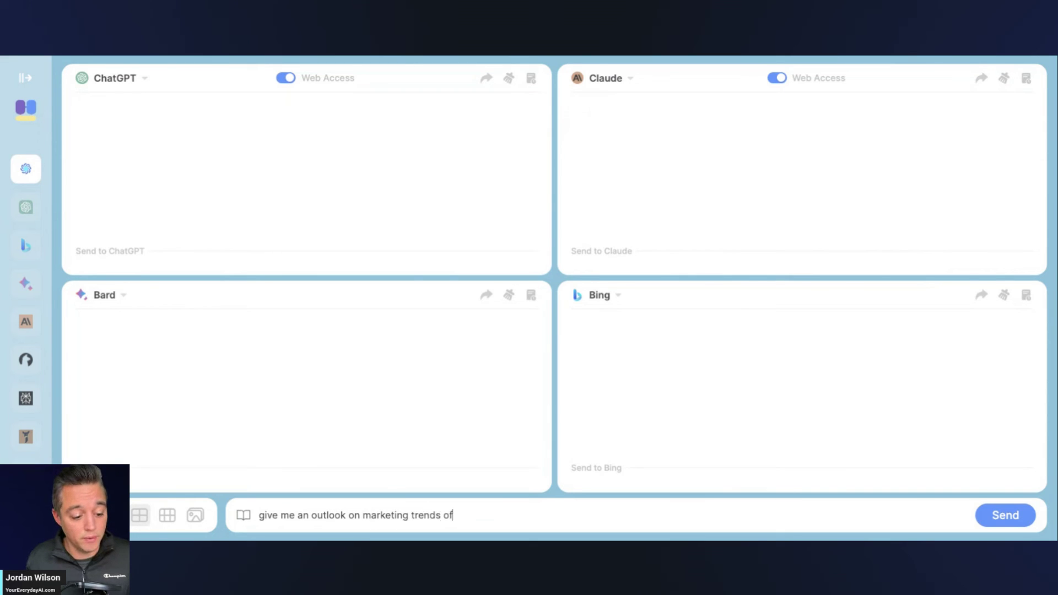
{"action": "type", "text": "for 2024"}
{"action": "key", "text": "Return"}
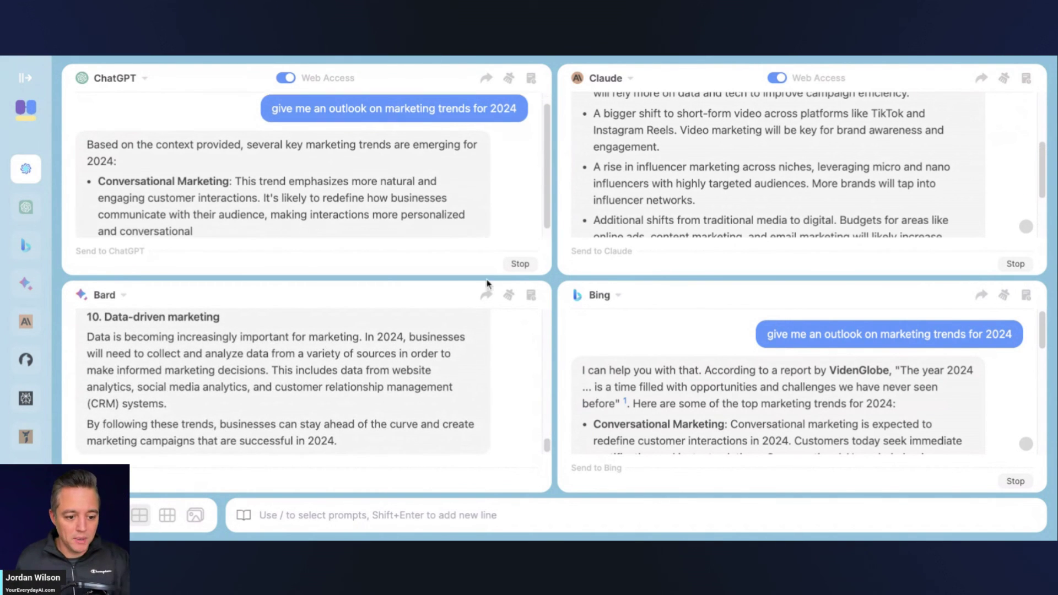
Scroll Bard's panel back up to the start of its 2024 marketing outlook
{"action": "scroll", "coordinate": [389, 355], "scroll_direction": "up", "scroll_amount": 15}
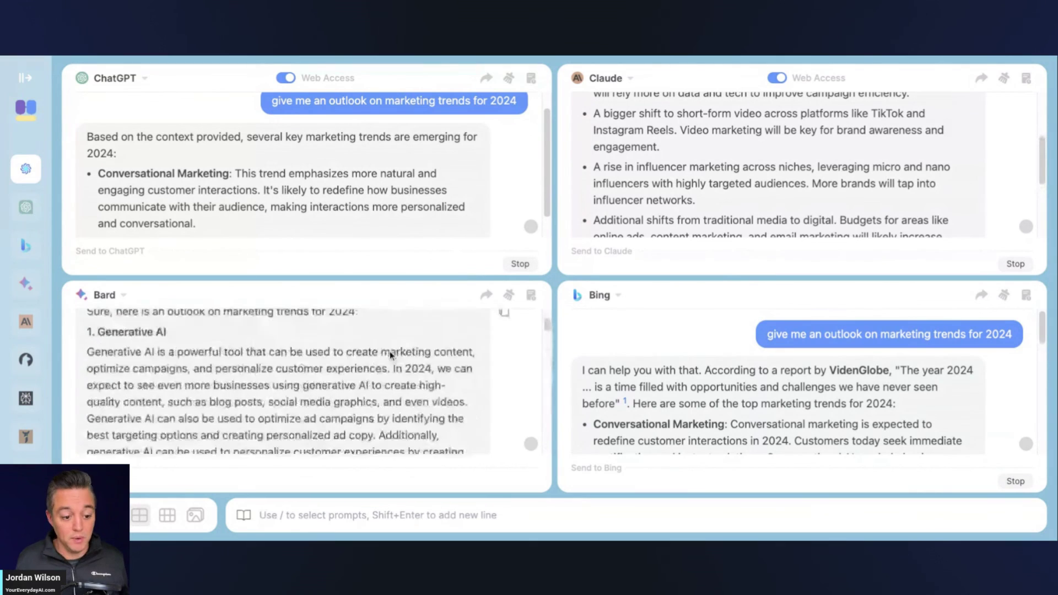
{"action": "scroll", "coordinate": [389, 355], "scroll_direction": "up", "scroll_amount": 2}
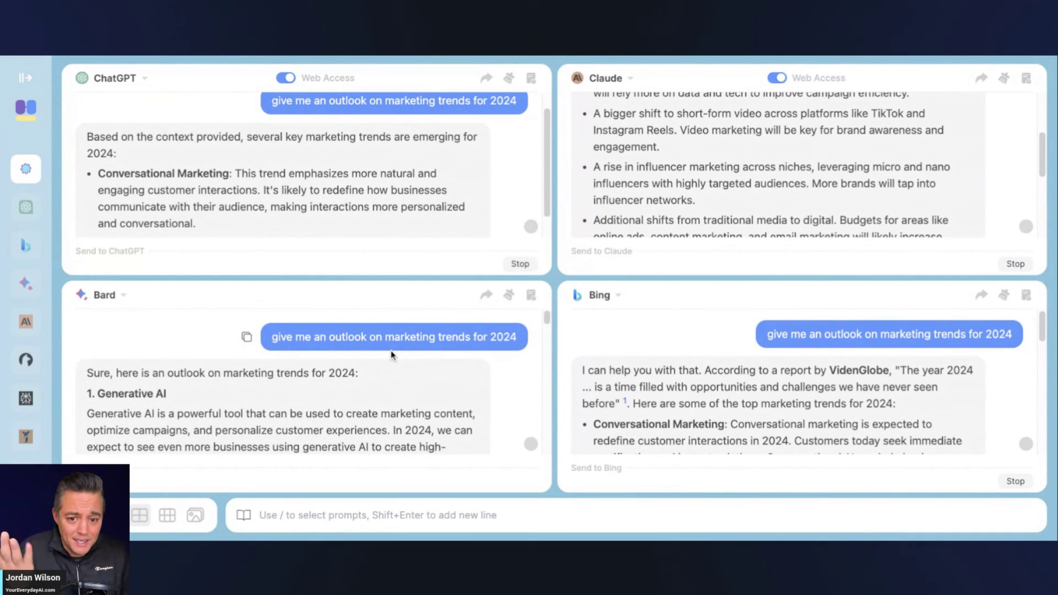